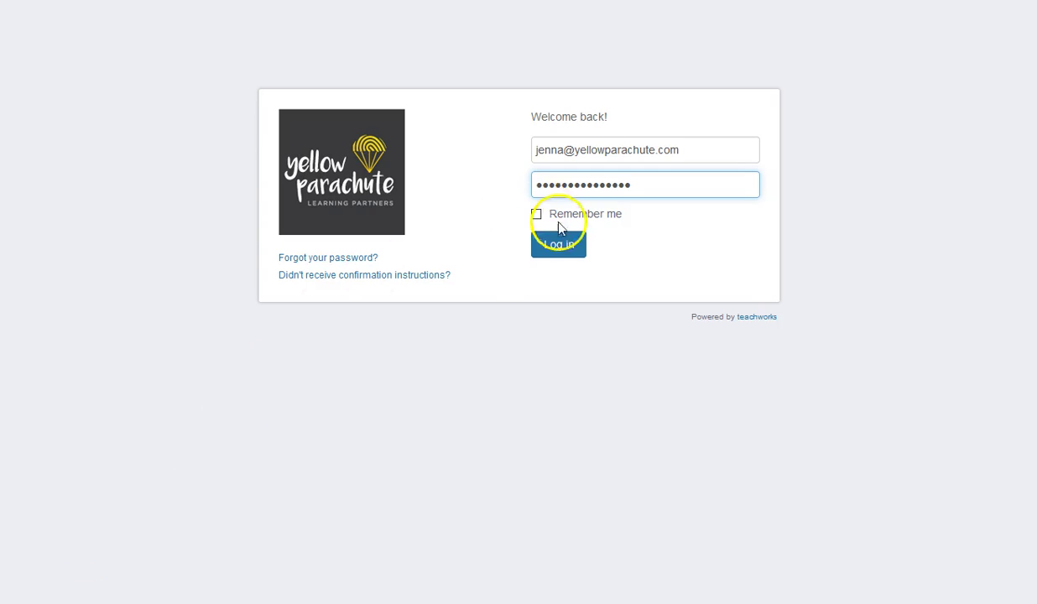
# Step: Log in with the filled-in credentials, decline saving the login in the browser, and open the monthly calendar
pyautogui.click(565, 251)
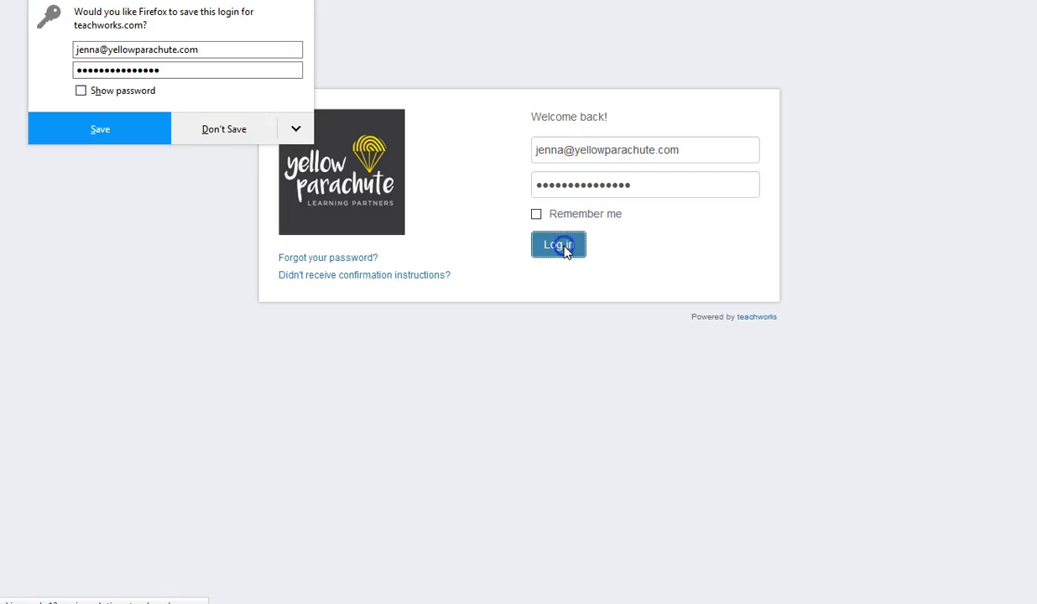
pyautogui.click(239, 134)
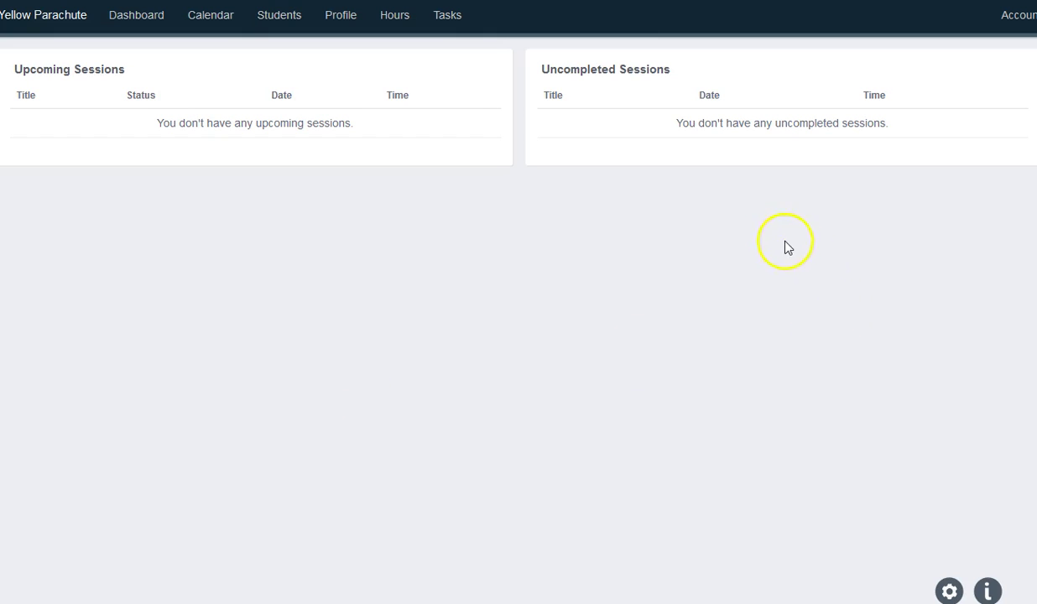
pyautogui.click(213, 23)
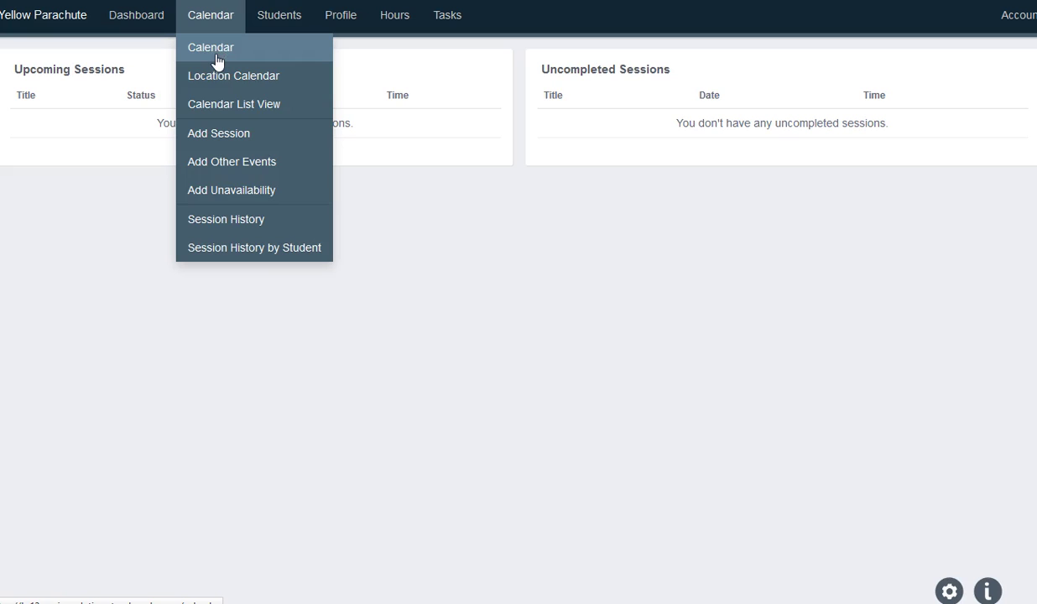
pyautogui.click(216, 58)
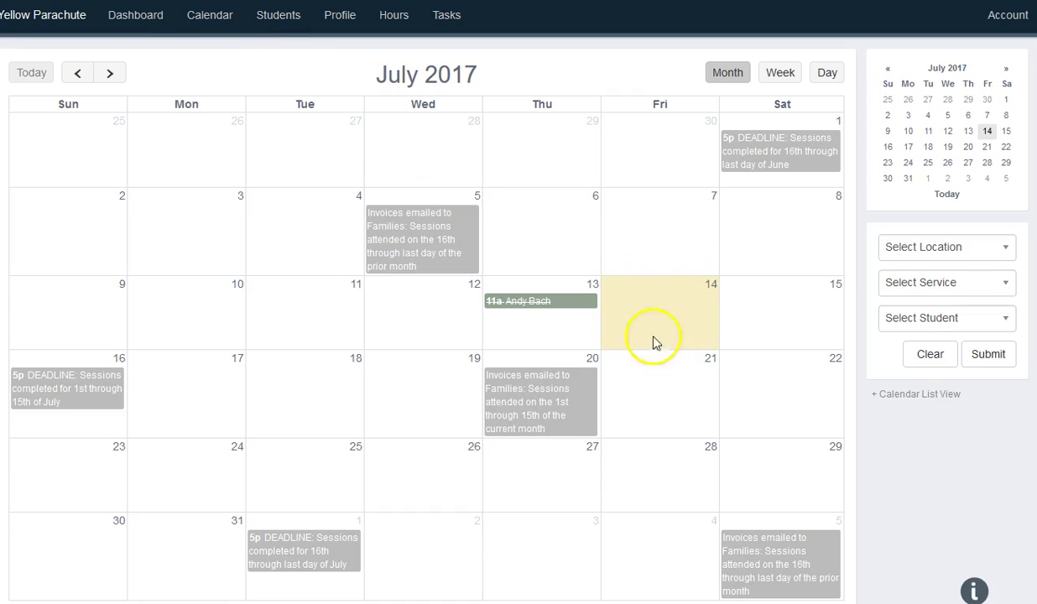
# Step: Start adding a new session on July 14, 2017 from the calendar
pyautogui.click(655, 300)
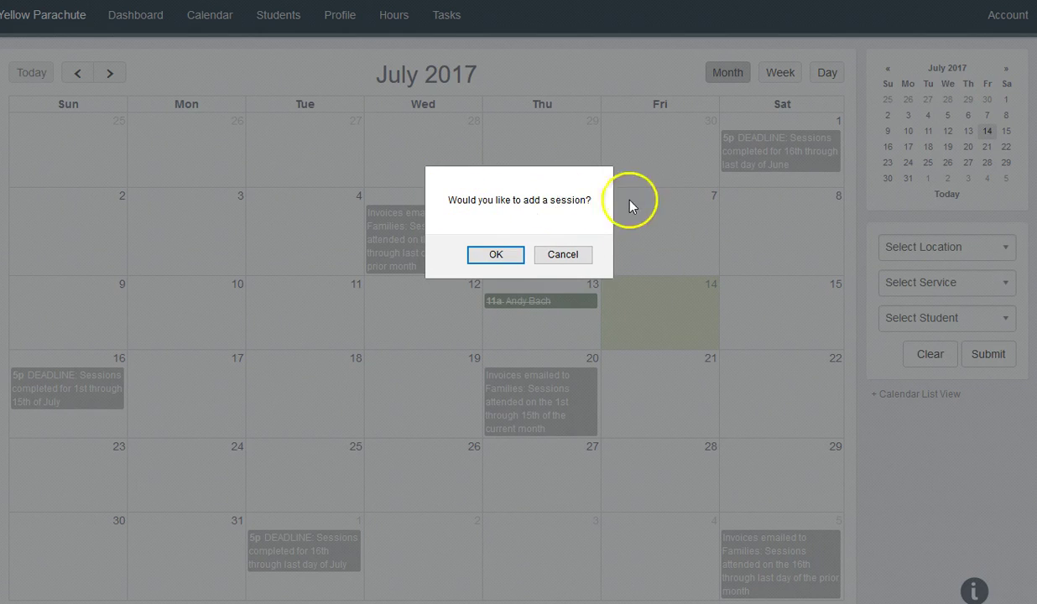
pyautogui.click(496, 255)
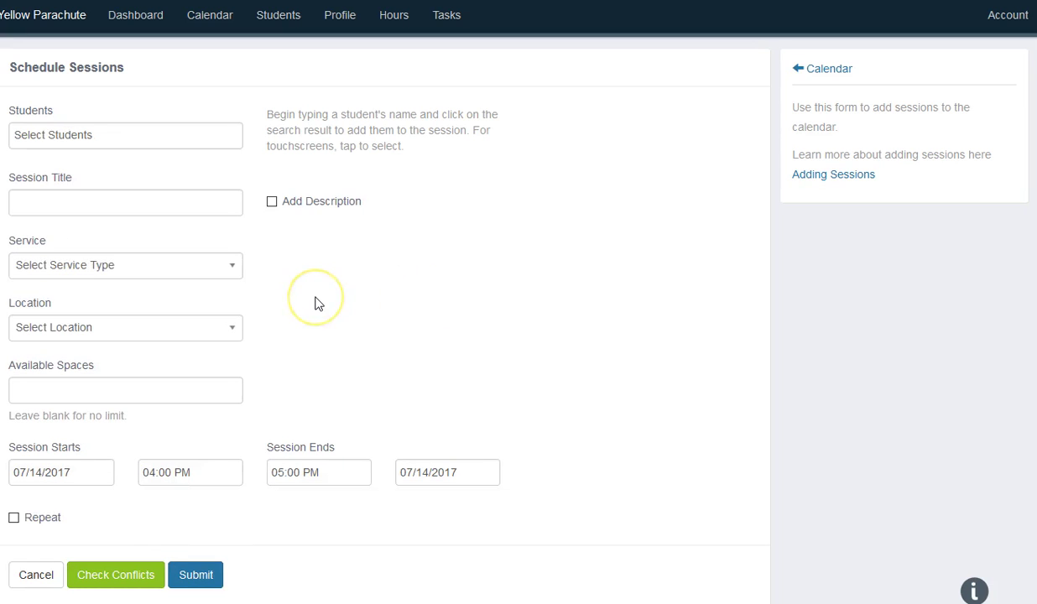
pyautogui.scroll(-1, 318, 303)
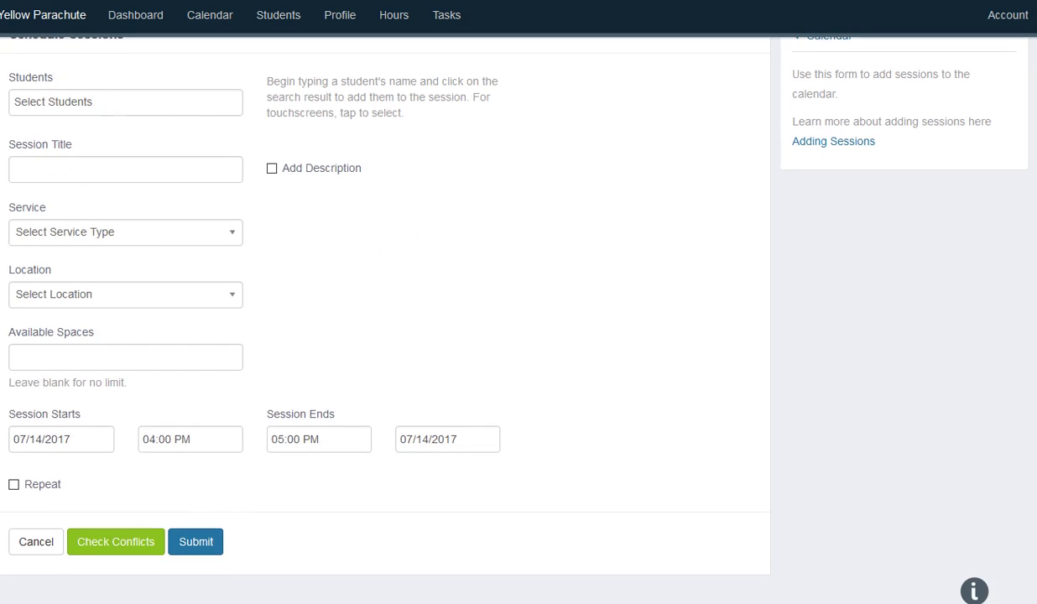
# Step: Add the second listed student to the session and enter the description "Math"
pyautogui.click(86, 108)
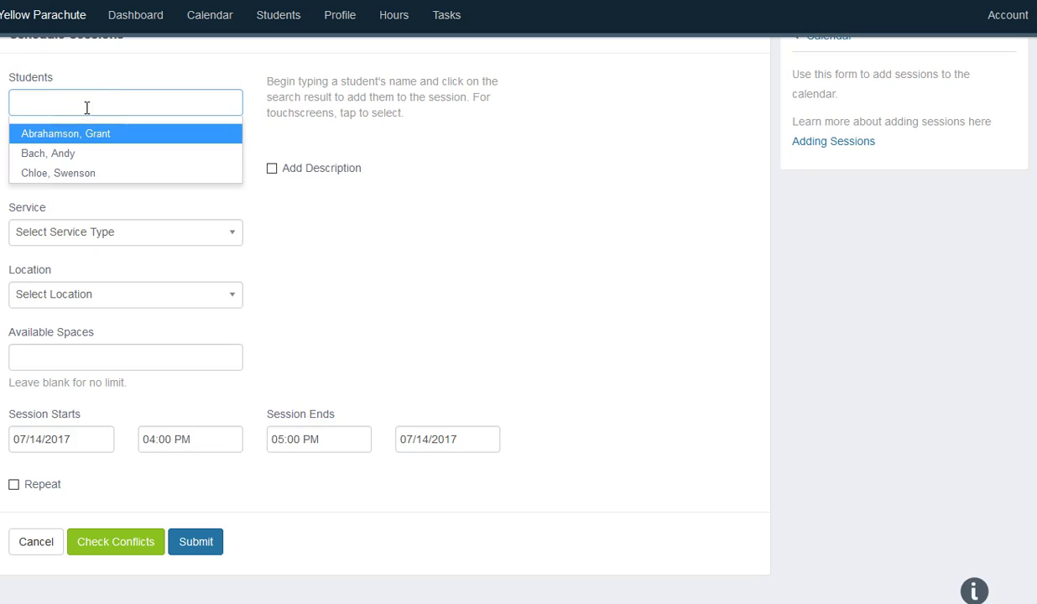
pyautogui.click(71, 162)
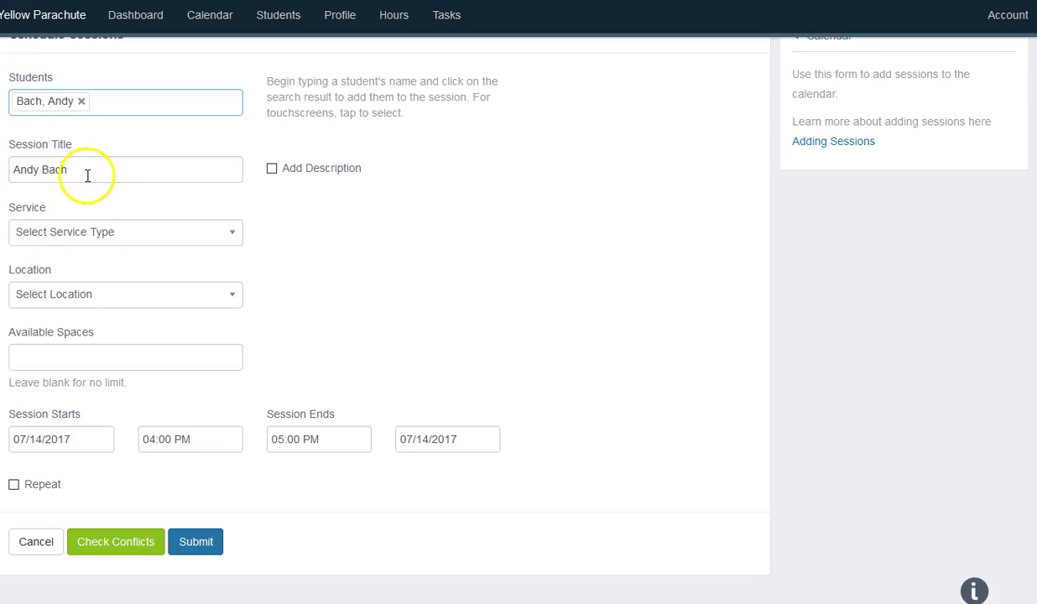
pyautogui.click(272, 169)
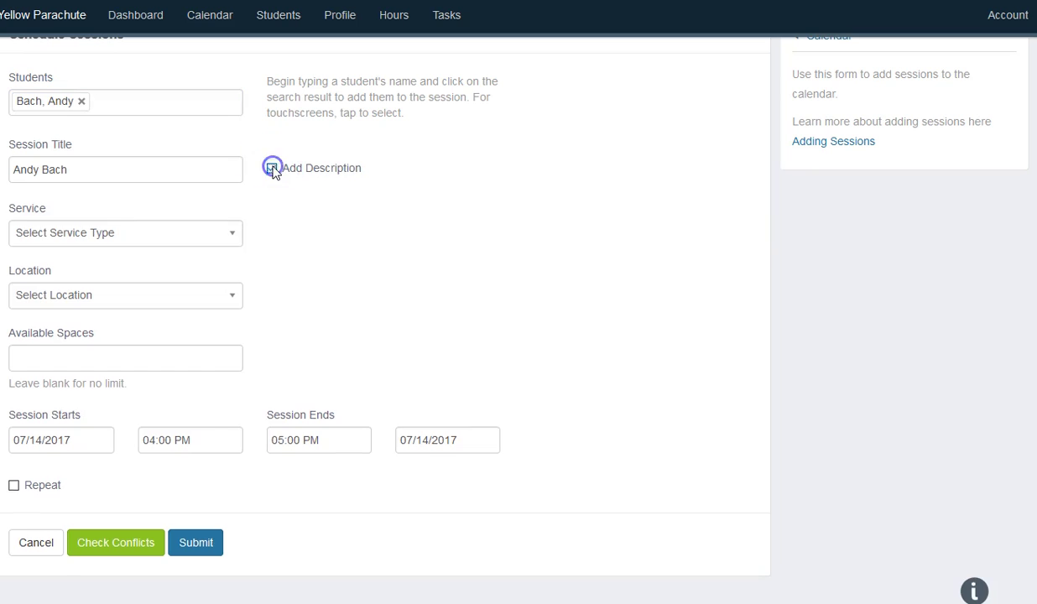
pyautogui.click(147, 269)
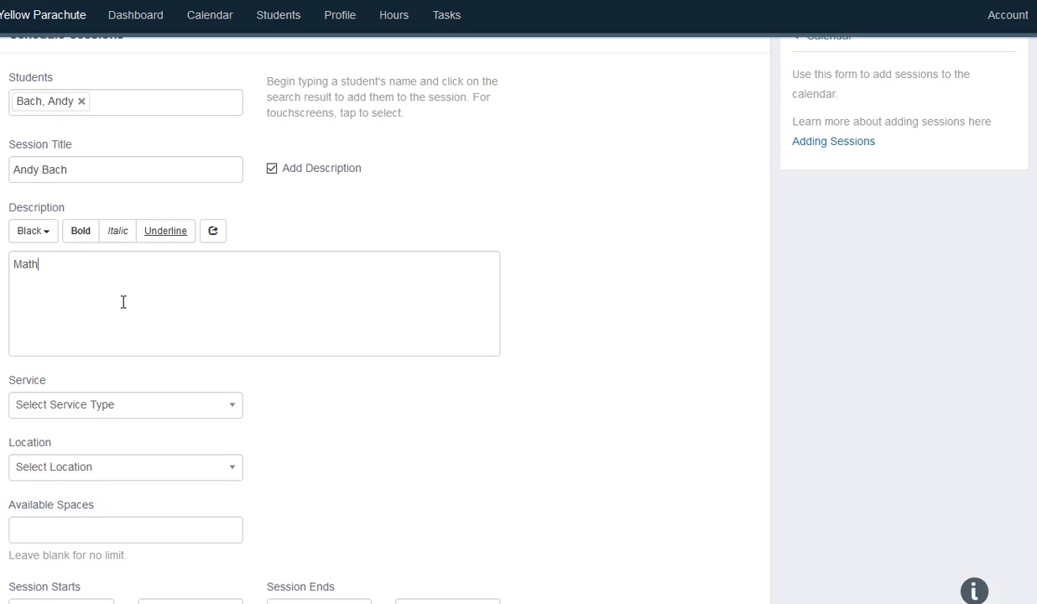
# Step: Set the session's service to Math 6-8 and its location to Coffee Shop
pyautogui.scroll(-1, 122, 302)
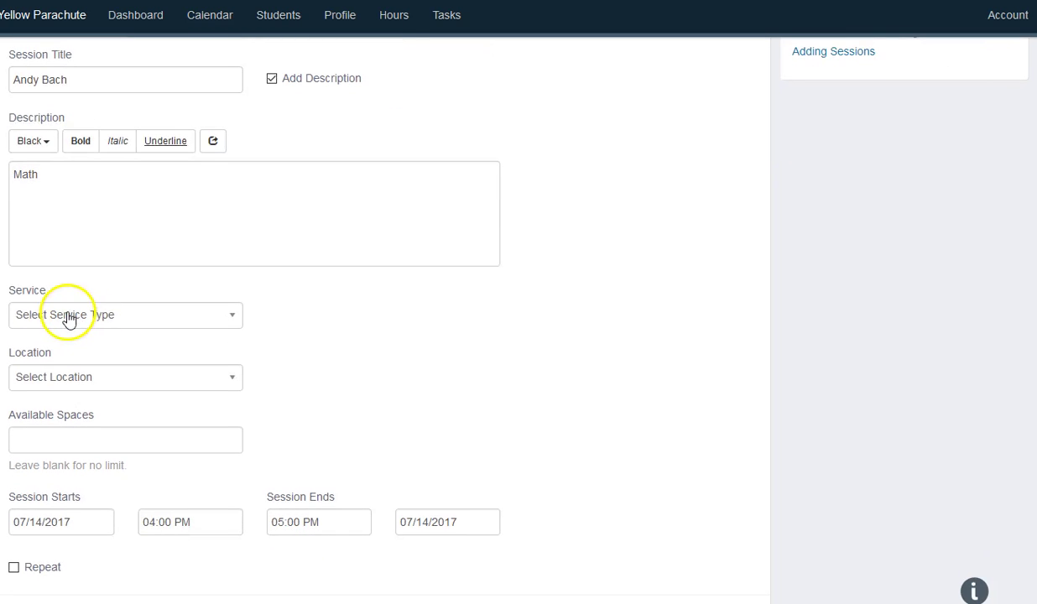
pyautogui.click(68, 318)
pyautogui.scroll(-1, 70, 428)
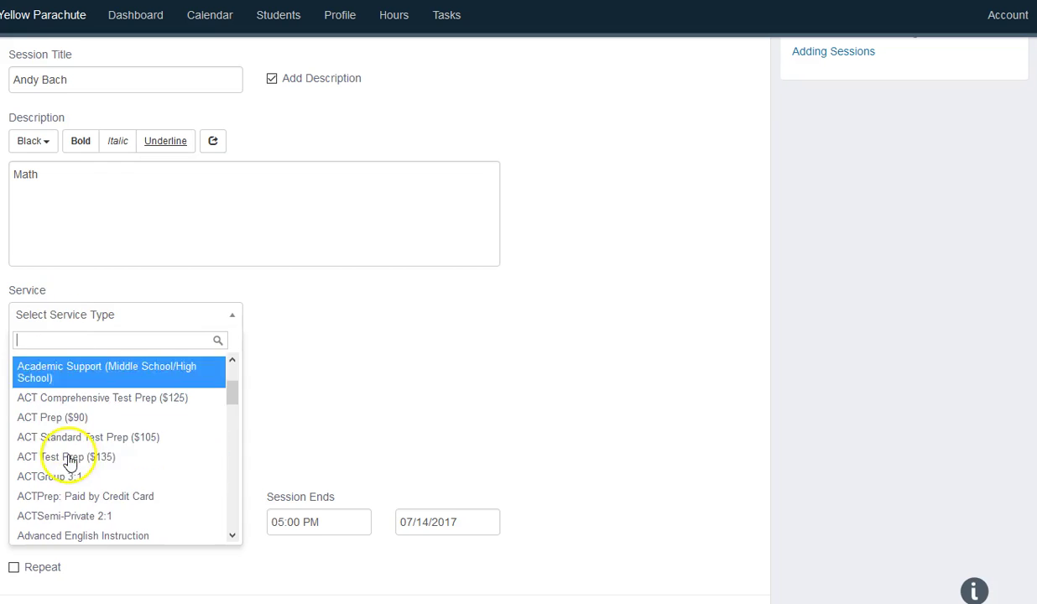
pyautogui.scroll(-5, 64, 456)
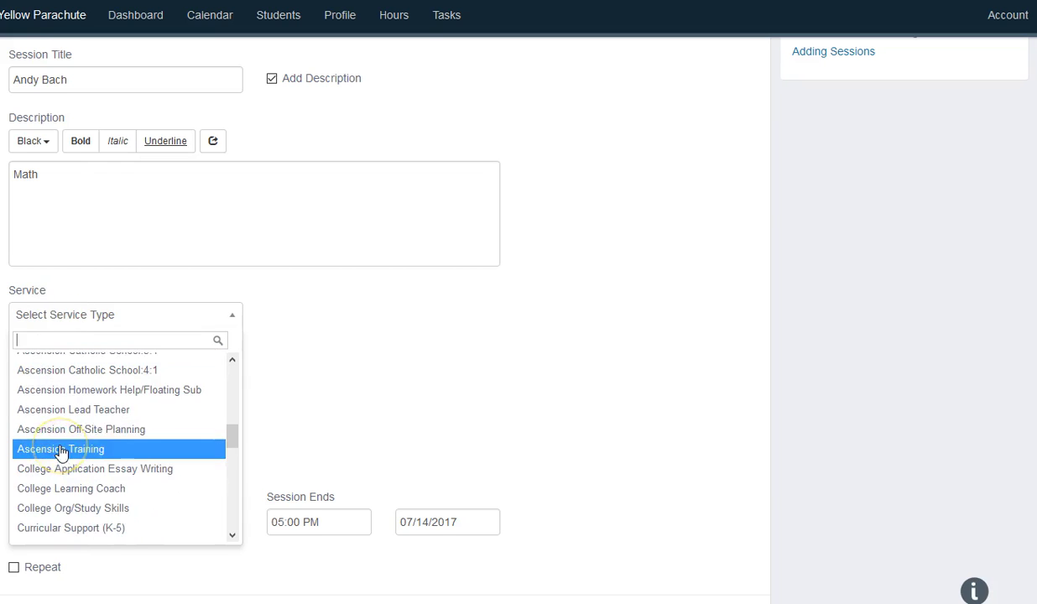
pyautogui.scroll(-3, 62, 454)
pyautogui.click(58, 398)
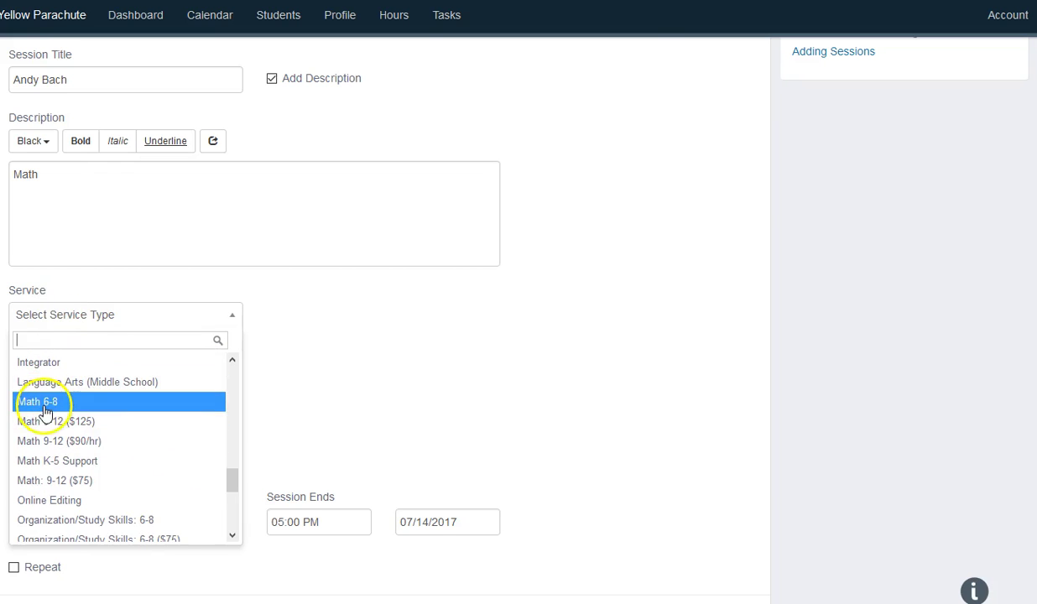
pyautogui.click(58, 403)
pyautogui.click(59, 404)
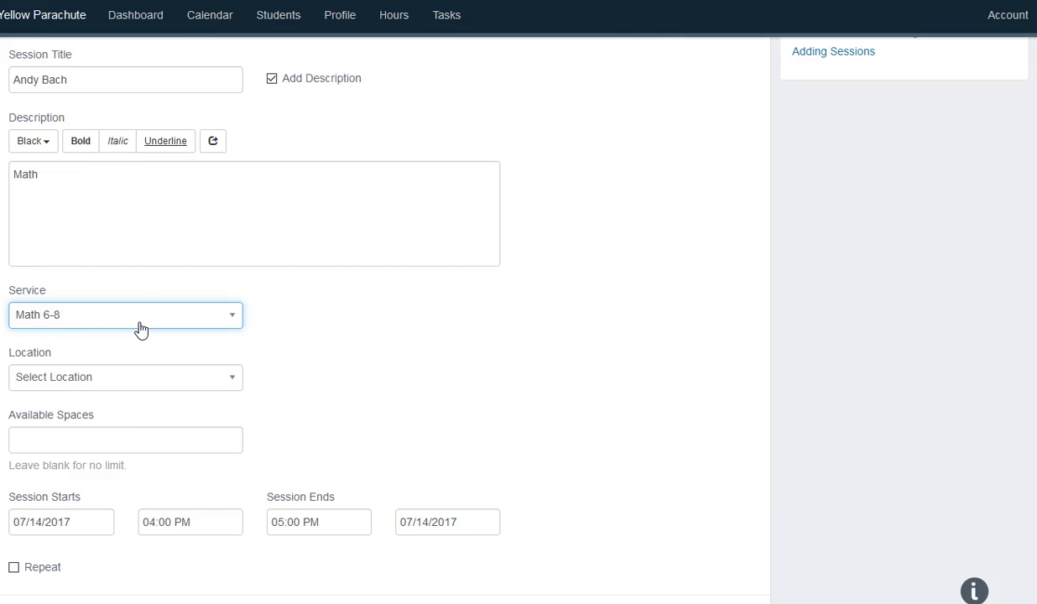
pyautogui.click(41, 380)
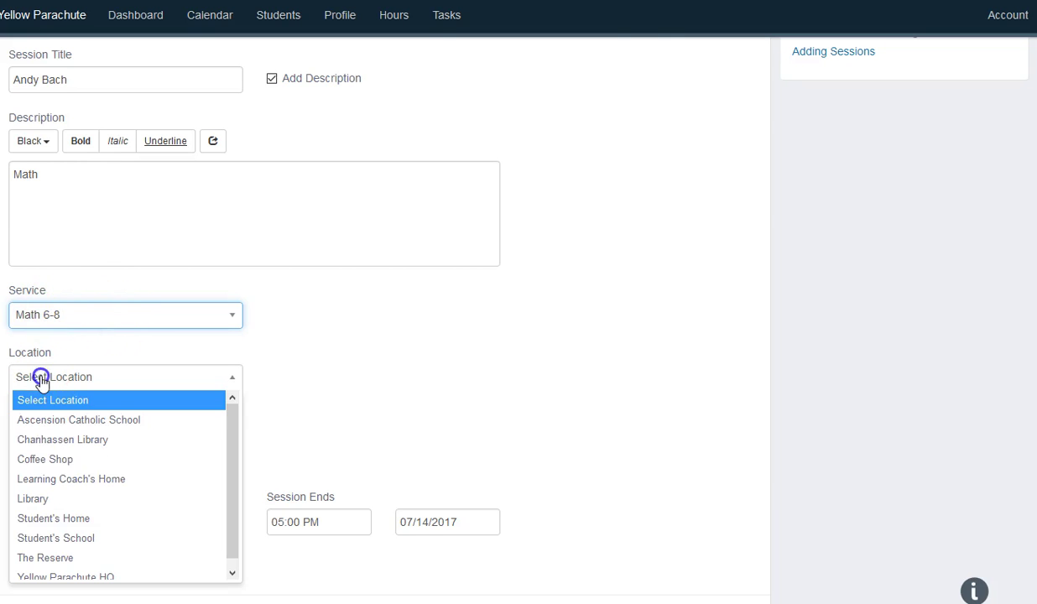
pyautogui.click(45, 459)
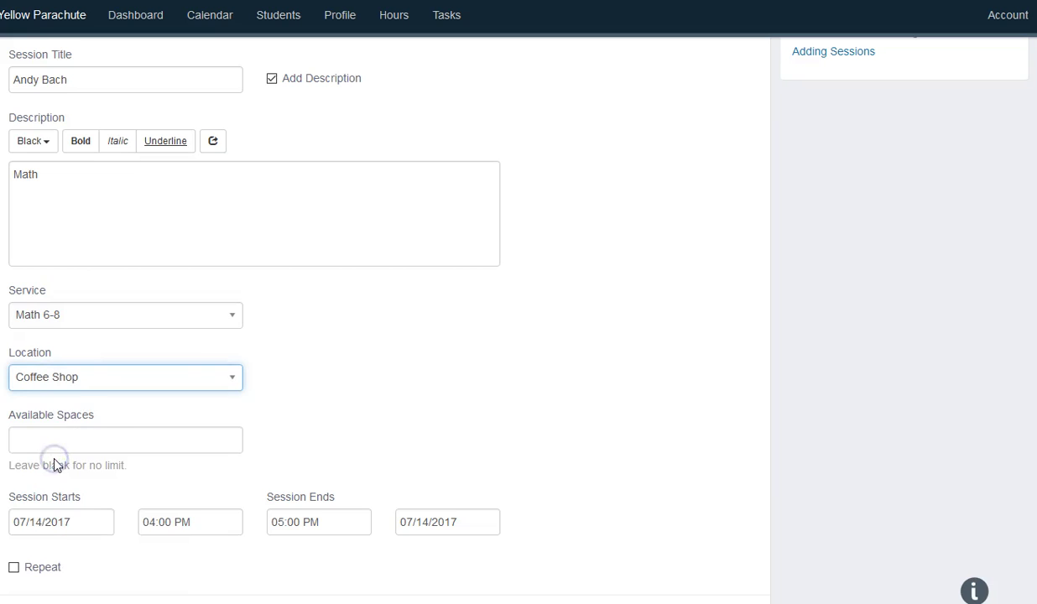
# Step: Keep the session's start date at 07/14/2017 and set its start time to 09:00 AM
pyautogui.scroll(-1, 139, 449)
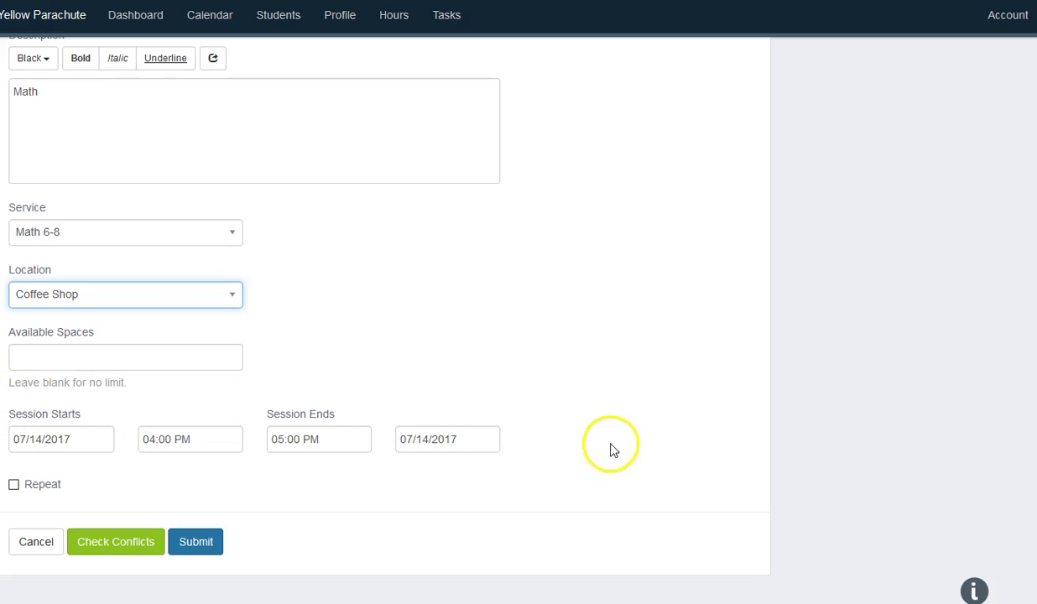
pyautogui.click(69, 441)
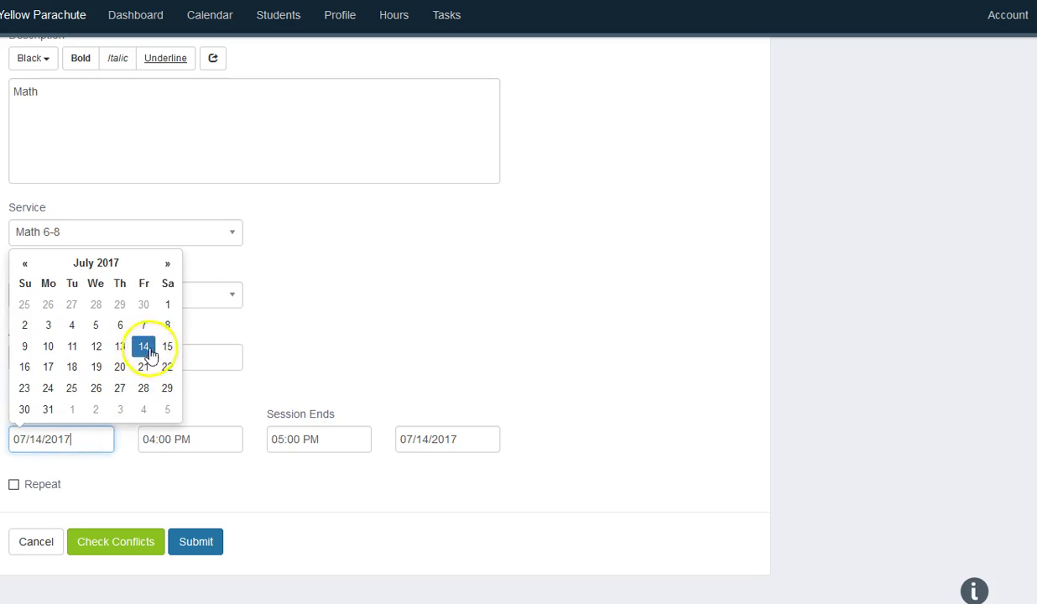
pyautogui.click(167, 439)
pyautogui.click(148, 537)
pyautogui.click(149, 536)
pyautogui.click(148, 537)
pyautogui.click(149, 537)
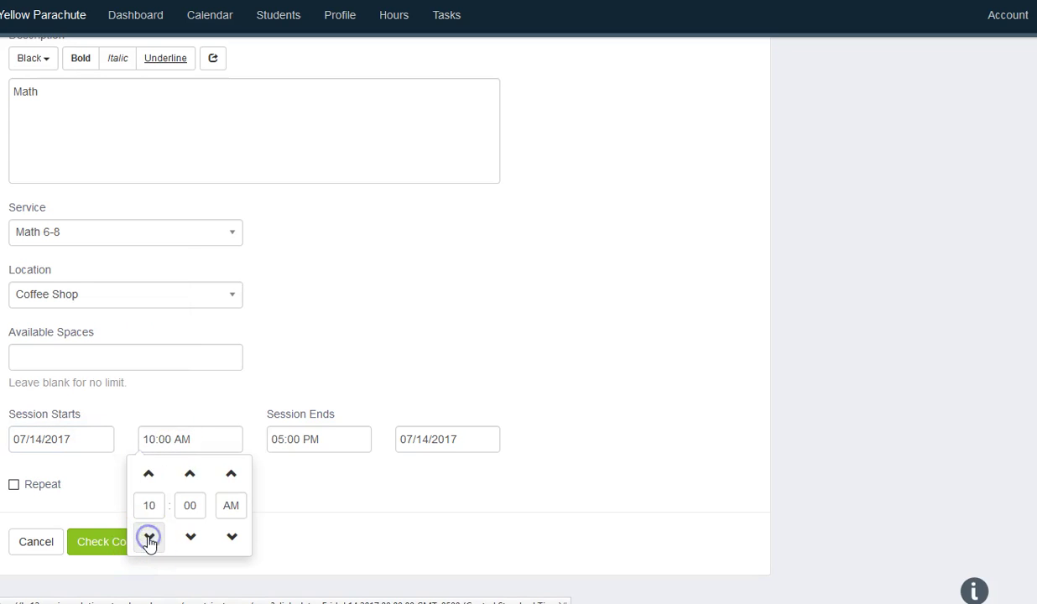
# Step: Set the session's end time to 10:00 AM
pyautogui.click(286, 440)
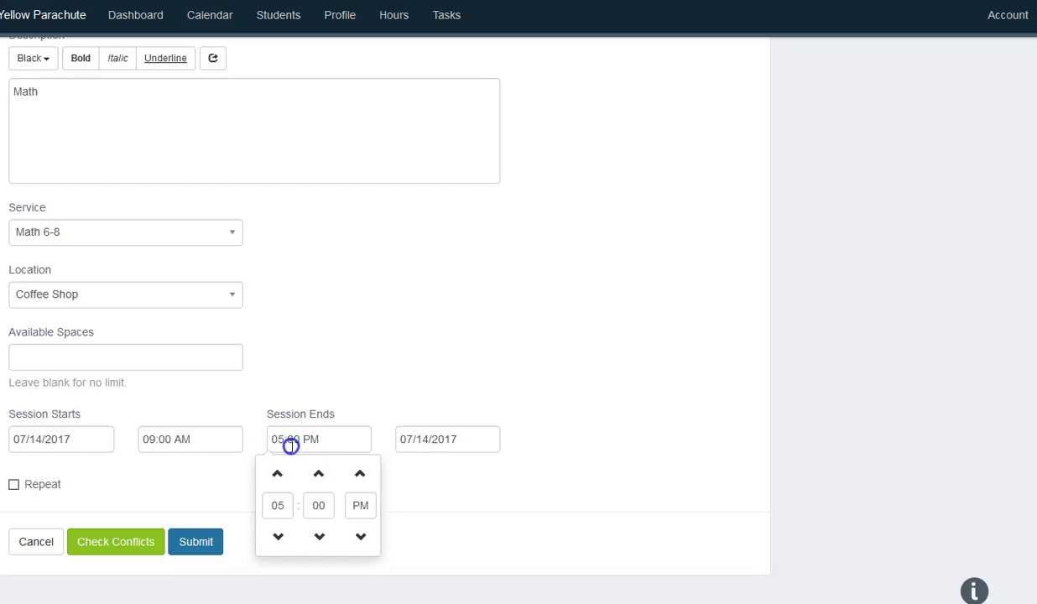
pyautogui.click(277, 538)
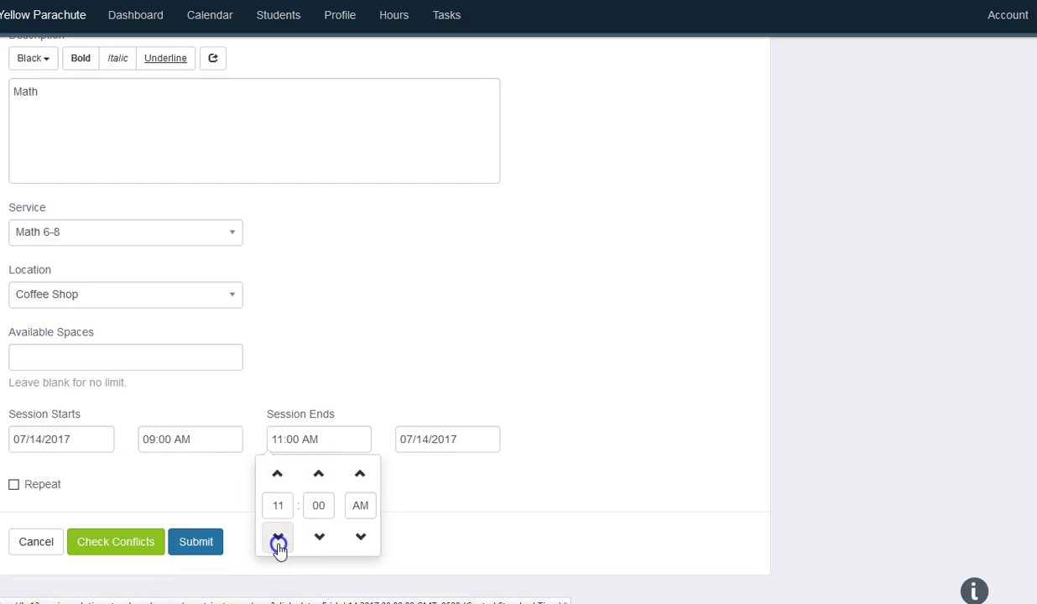
pyautogui.click(207, 487)
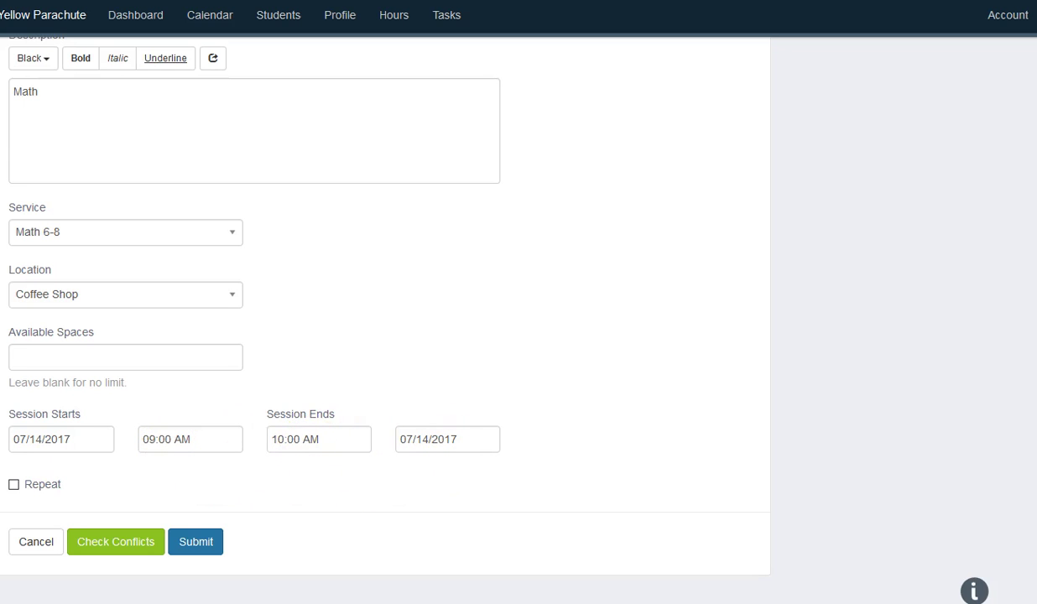
# Step: Turn on repetition for the session and make it repeat weekly, every 1 week, on Fridays only
pyautogui.click(17, 487)
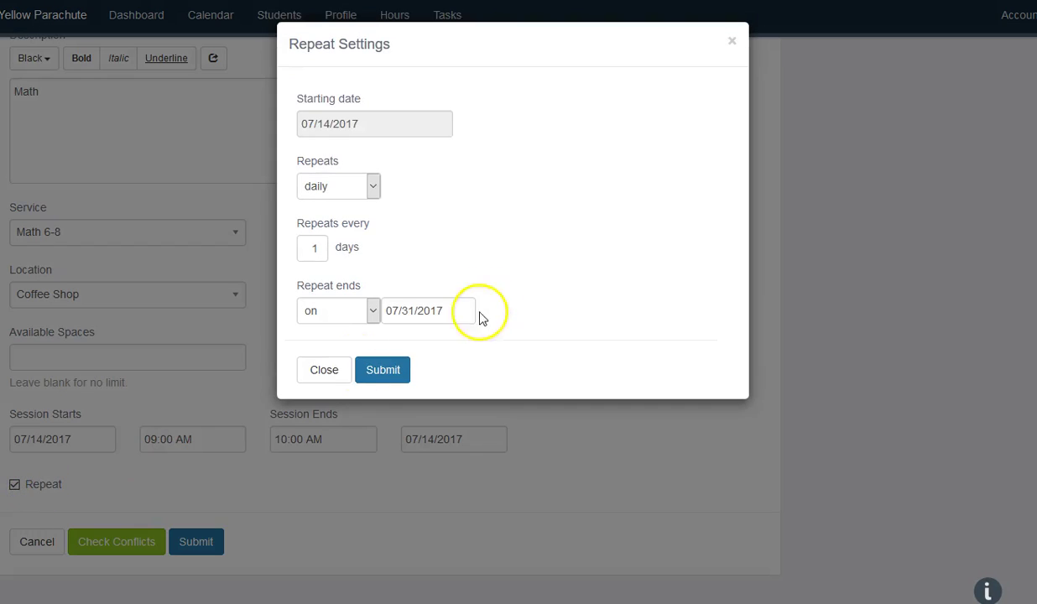
pyautogui.click(367, 190)
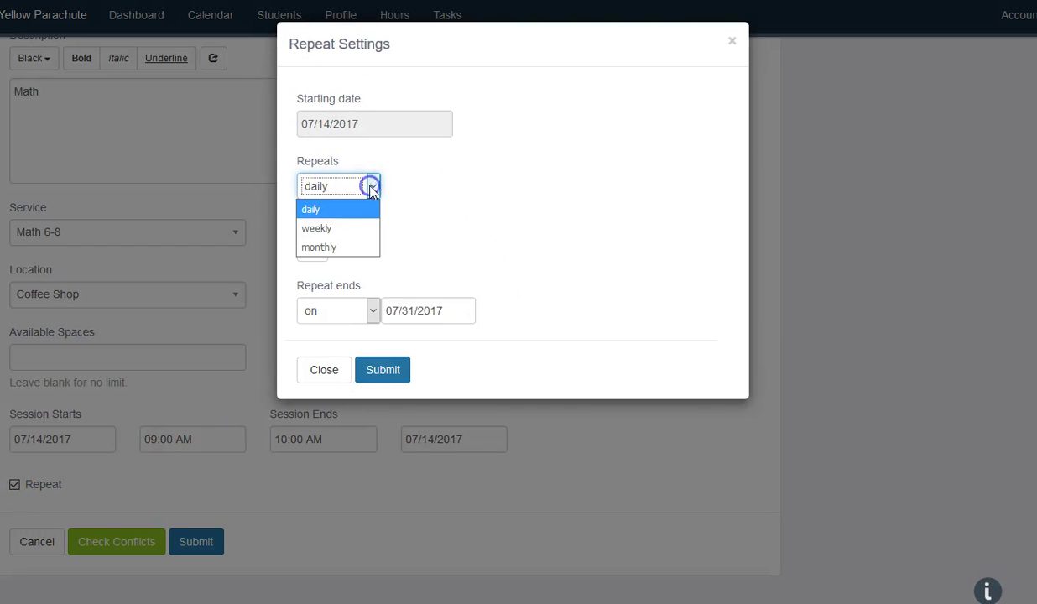
pyautogui.click(354, 234)
pyautogui.click(549, 311)
pyautogui.click(318, 248)
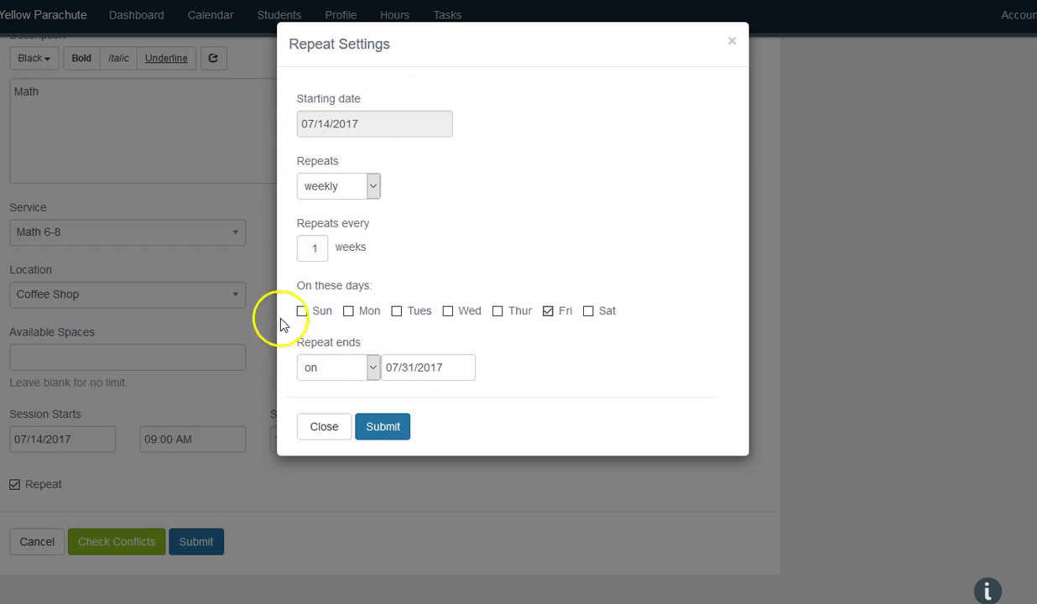
pyautogui.click(497, 312)
pyautogui.click(497, 311)
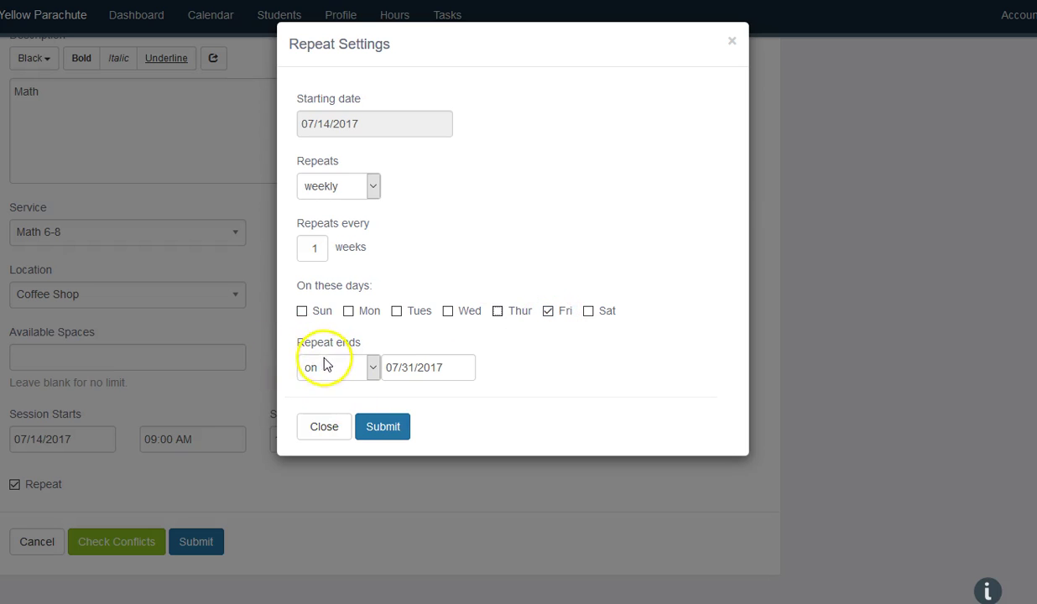
# Step: Set the weekly repetition to end on 08/11/2017 and apply the repeat settings
pyautogui.click(414, 367)
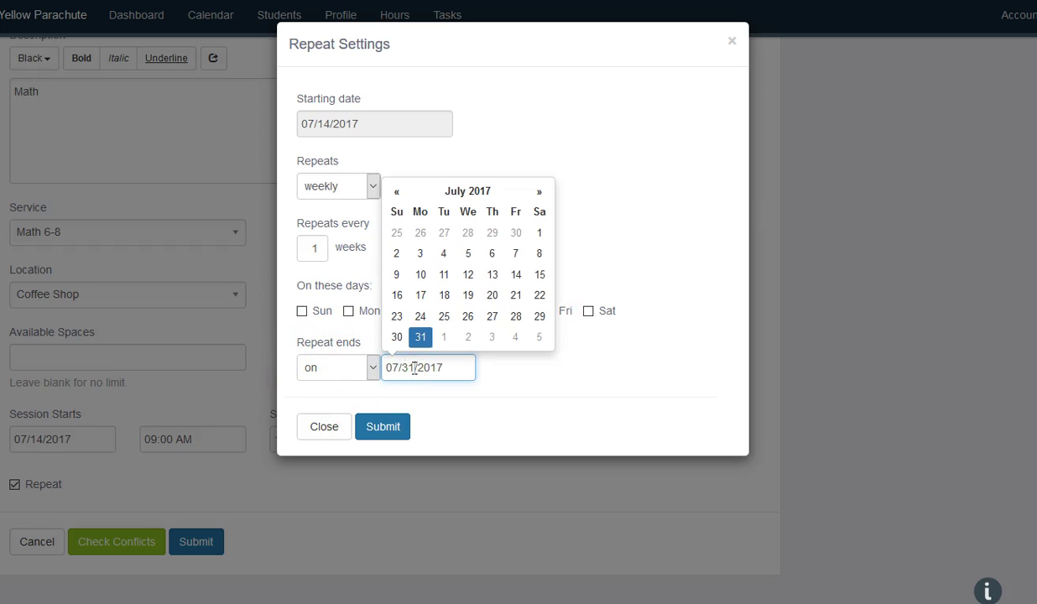
pyautogui.click(536, 195)
pyautogui.click(536, 194)
pyautogui.click(537, 195)
pyautogui.click(396, 192)
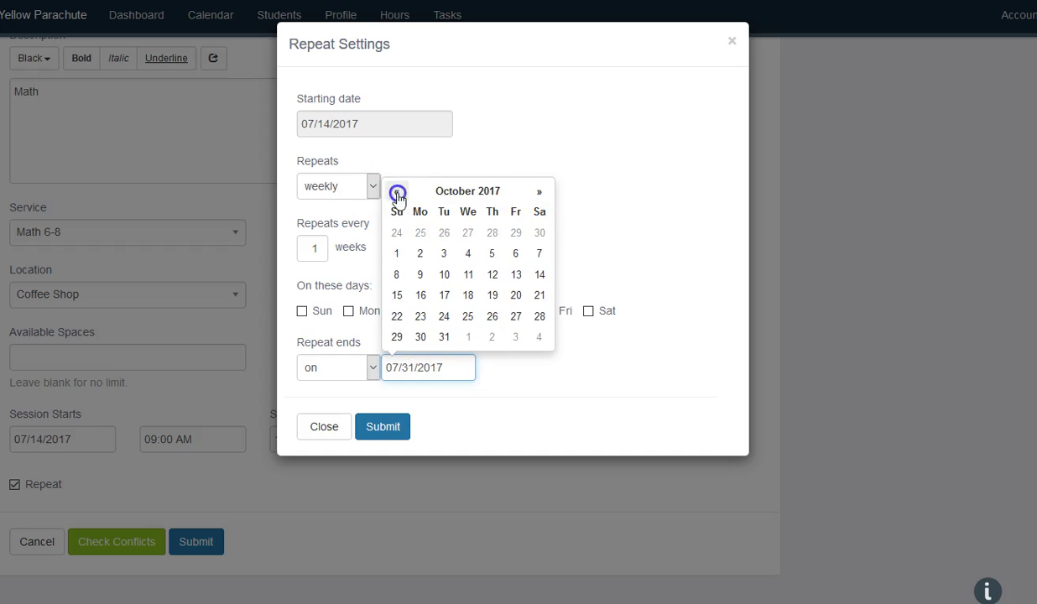
pyautogui.click(394, 192)
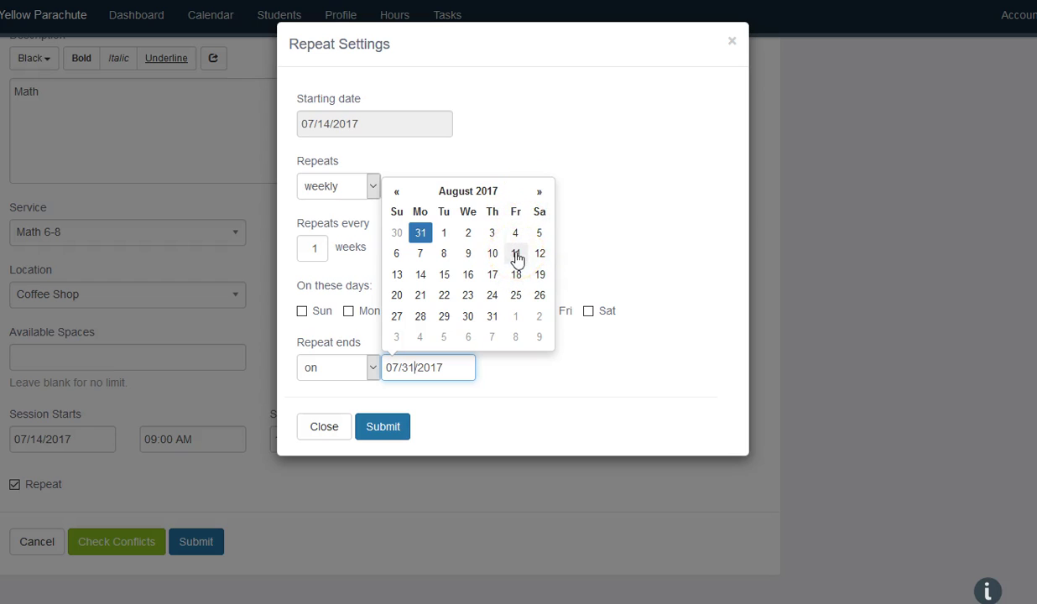
pyautogui.click(516, 254)
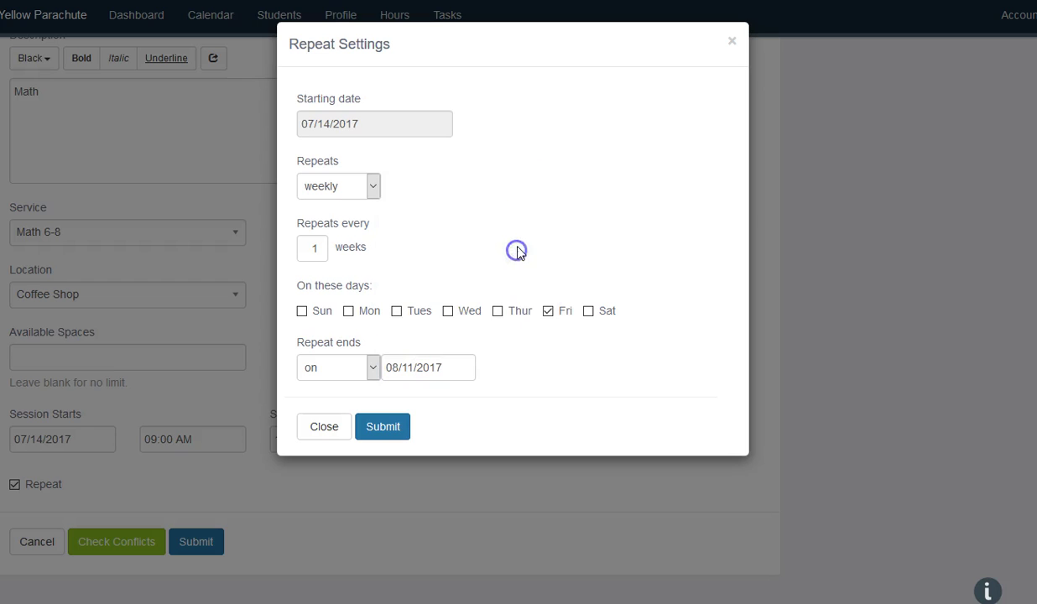
pyautogui.click(407, 367)
pyautogui.click(663, 239)
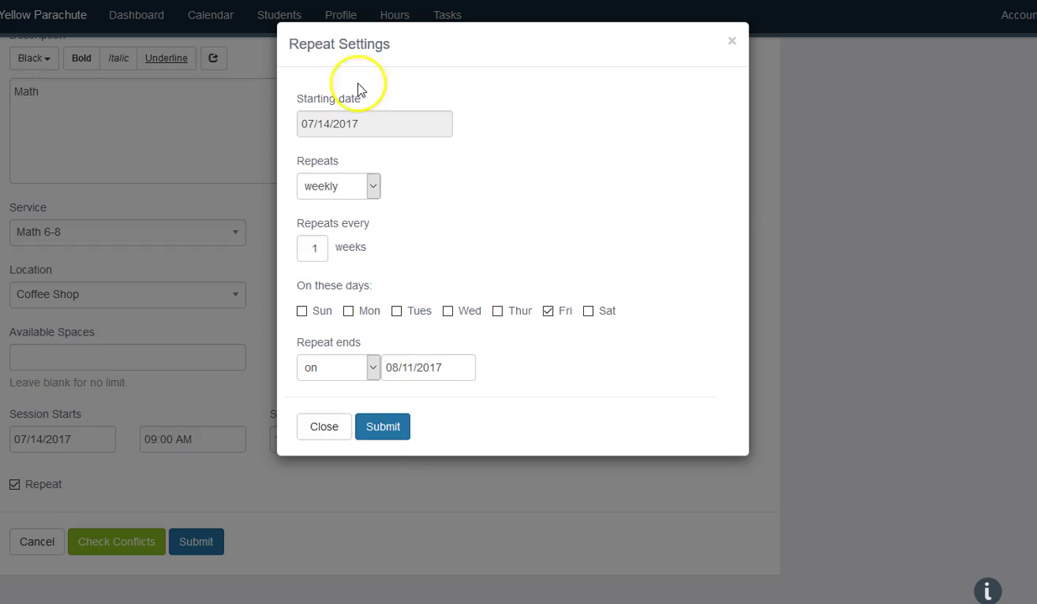
pyautogui.click(401, 428)
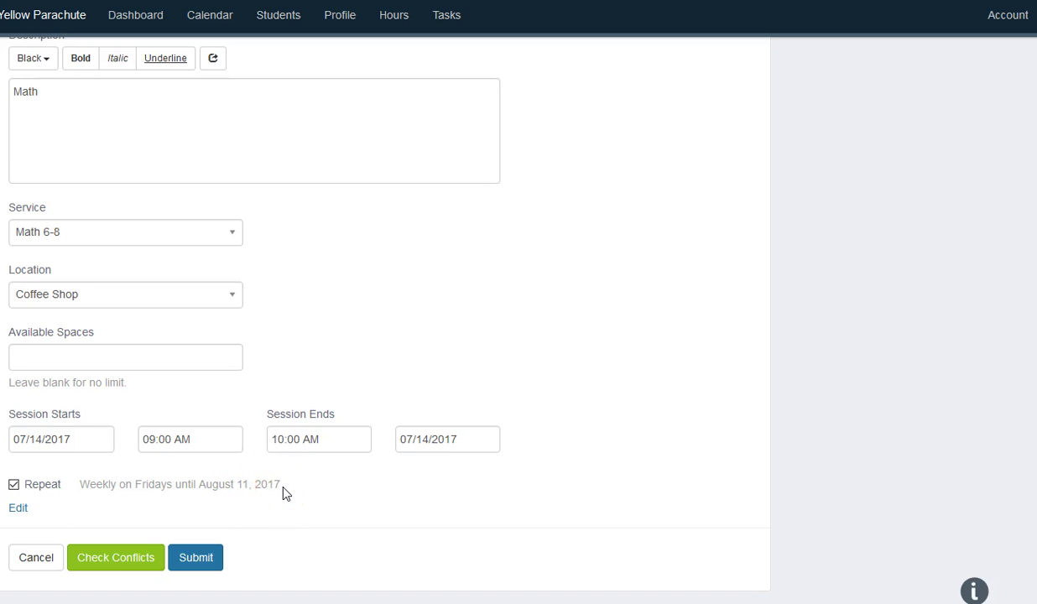
pyautogui.scroll(3, 292, 454)
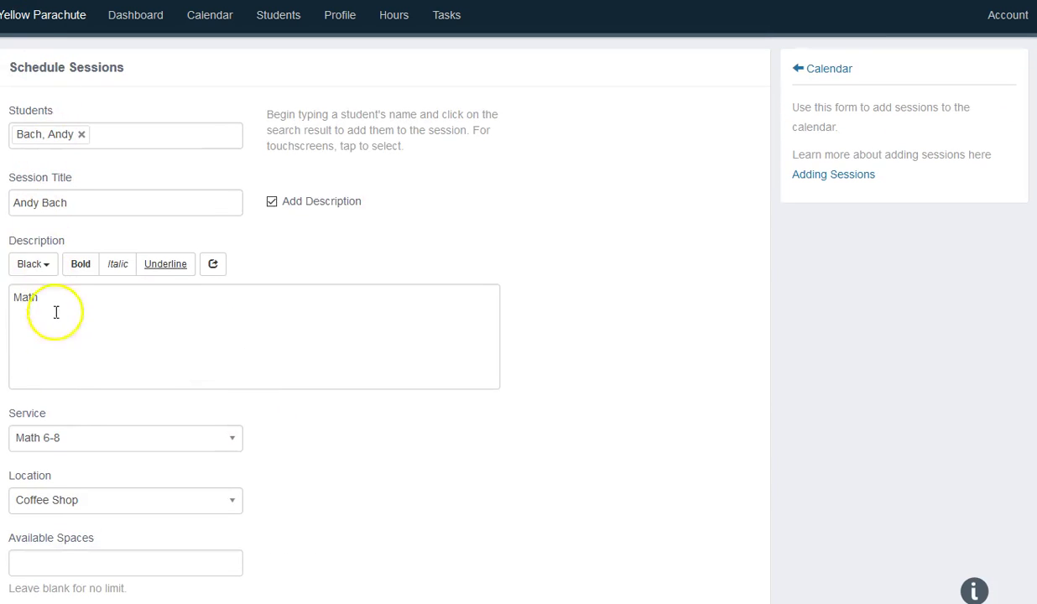
# Step: Submit the weekly repeating session and review its Friday occurrences on the July 2017 calendar
pyautogui.scroll(-5, 63, 431)
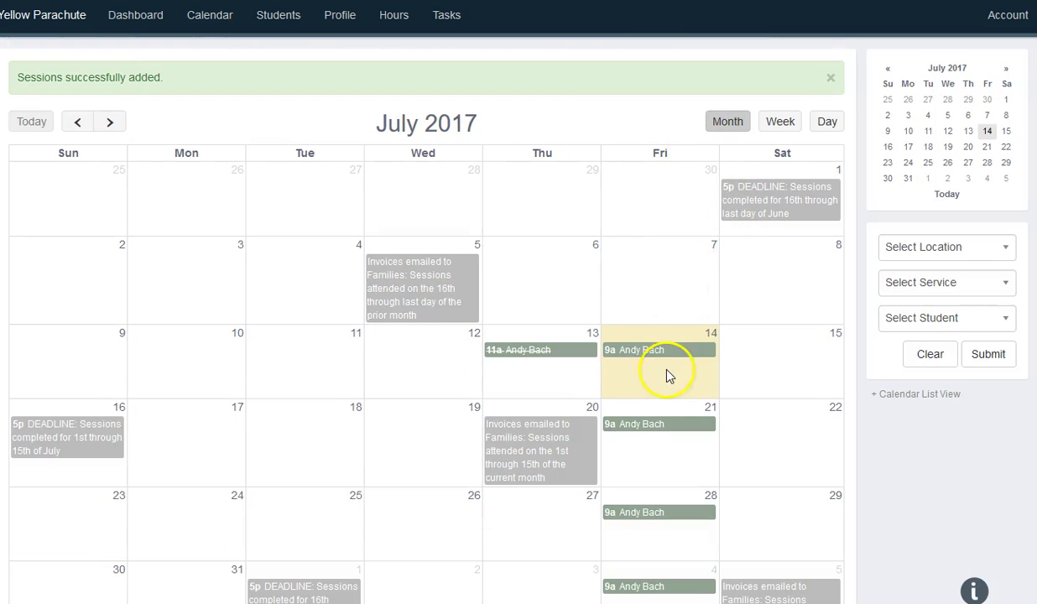
pyautogui.scroll(-1, 668, 369)
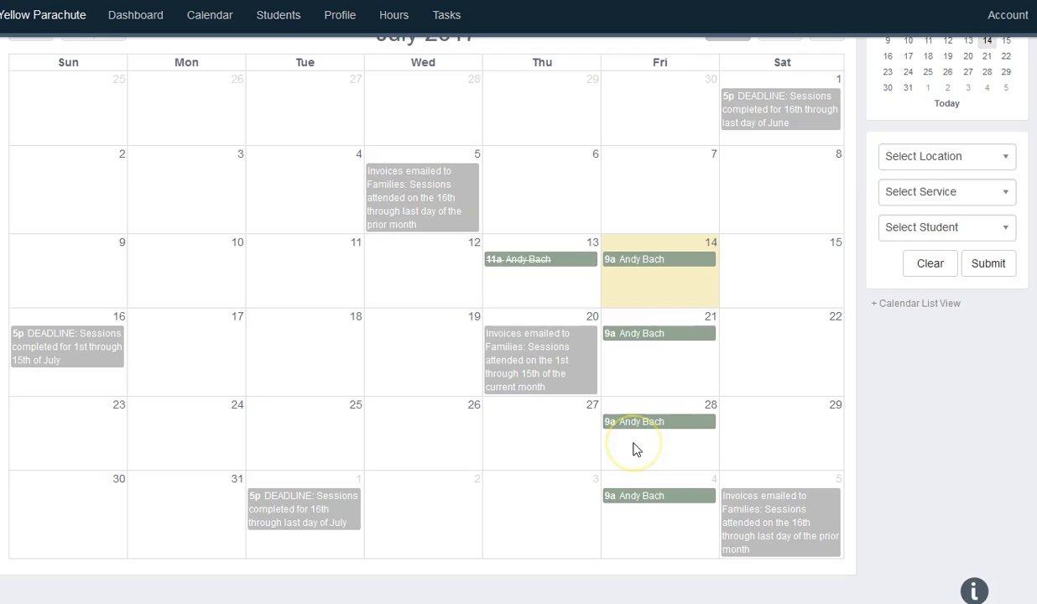
pyautogui.scroll(2, 633, 449)
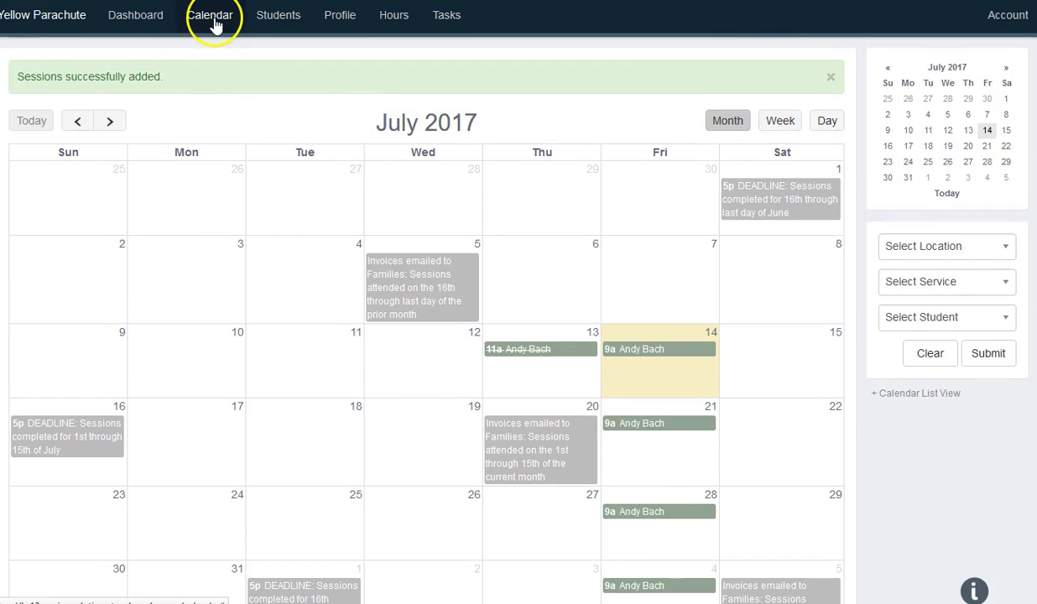
# Step: Start scheduling another session and add the same student to it
pyautogui.click(216, 24)
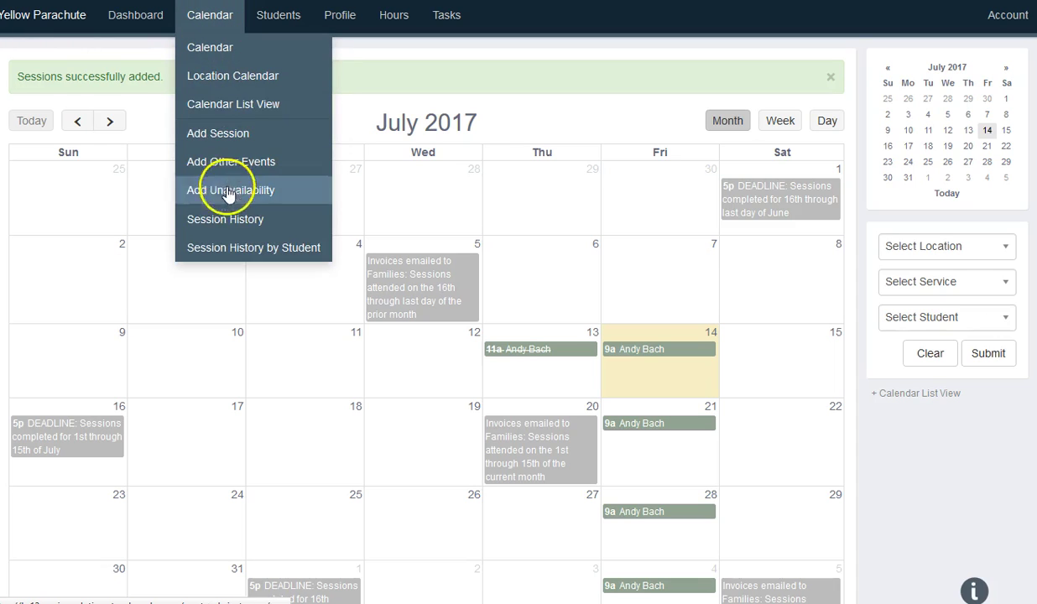
pyautogui.click(218, 134)
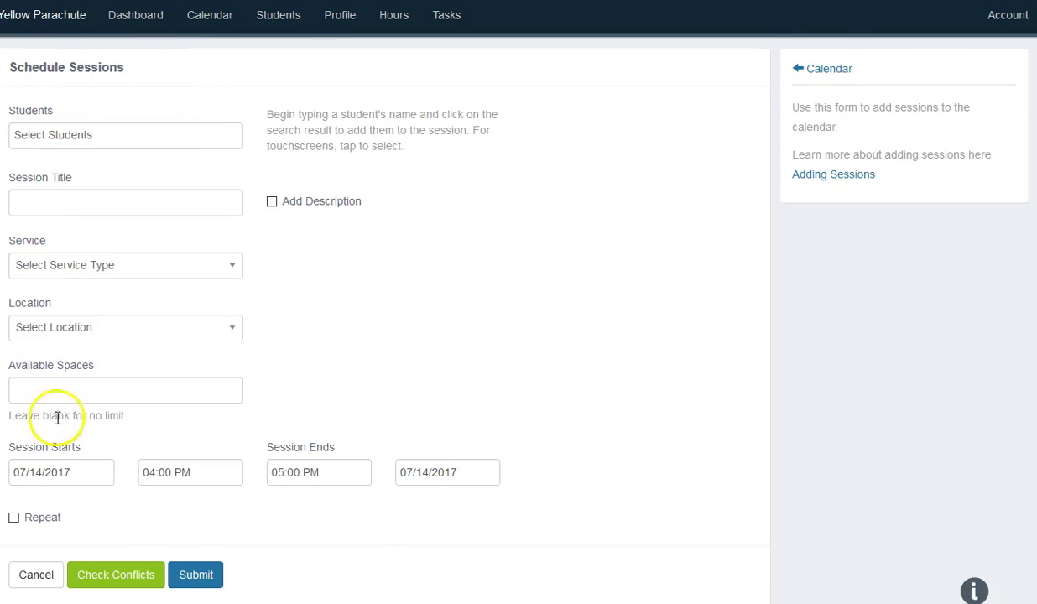
pyautogui.click(131, 135)
pyautogui.click(107, 186)
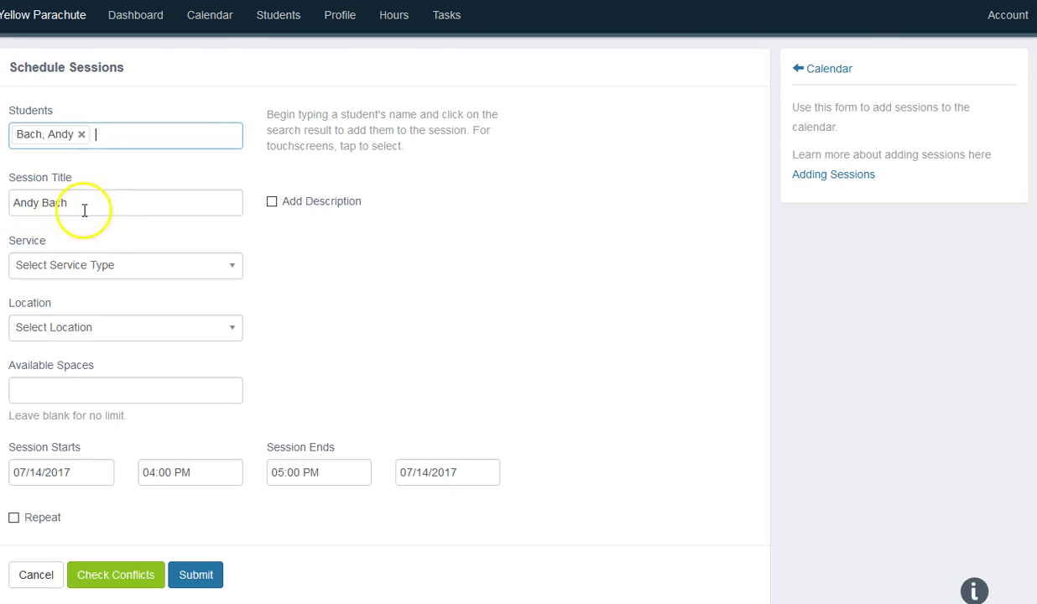
# Step: Set the new session's service to Math 6-8 and its location to Coffee Shop
pyautogui.click(62, 262)
pyautogui.scroll(-5, 92, 390)
pyautogui.scroll(-10, 89, 393)
pyautogui.click(79, 351)
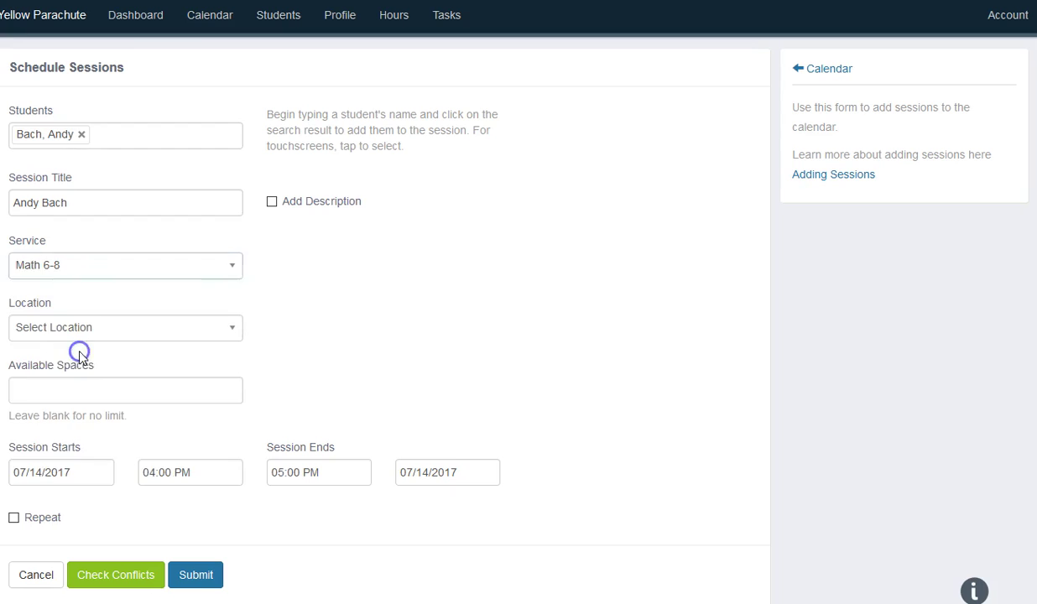
pyautogui.click(70, 333)
pyautogui.click(77, 419)
pyautogui.scroll(-1, 73, 410)
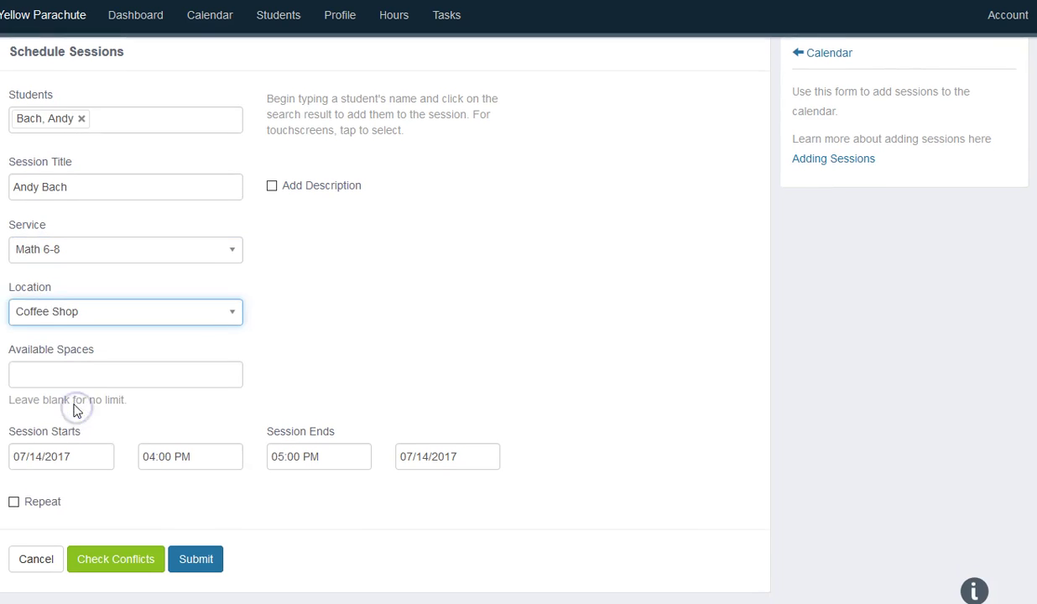
# Step: Set the session's start date to 07/17/2017 and its start time to 10:00 AM
pyautogui.click(58, 444)
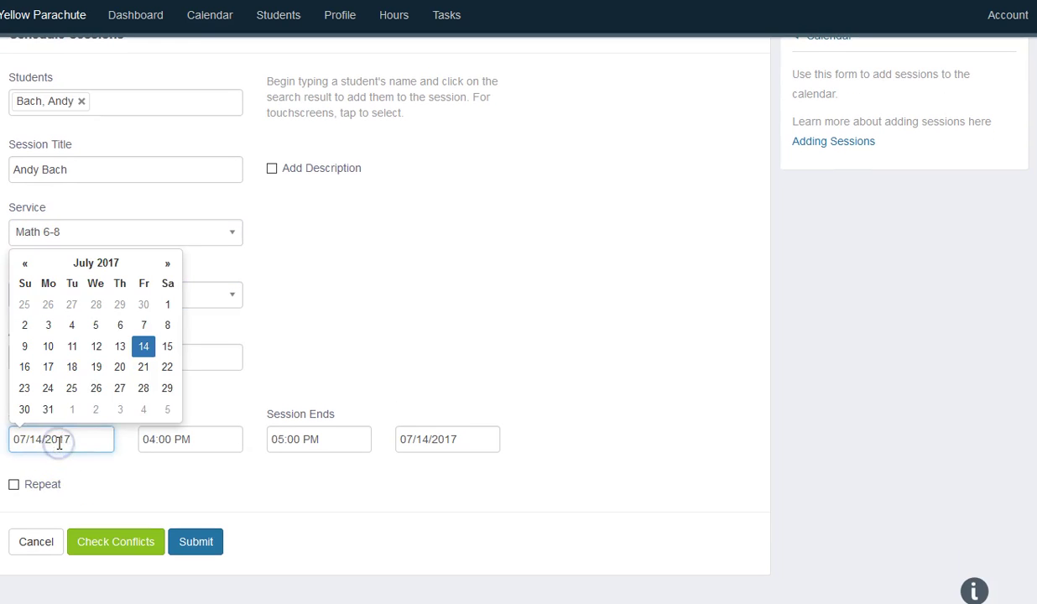
pyautogui.click(48, 369)
pyautogui.click(168, 437)
pyautogui.click(147, 539)
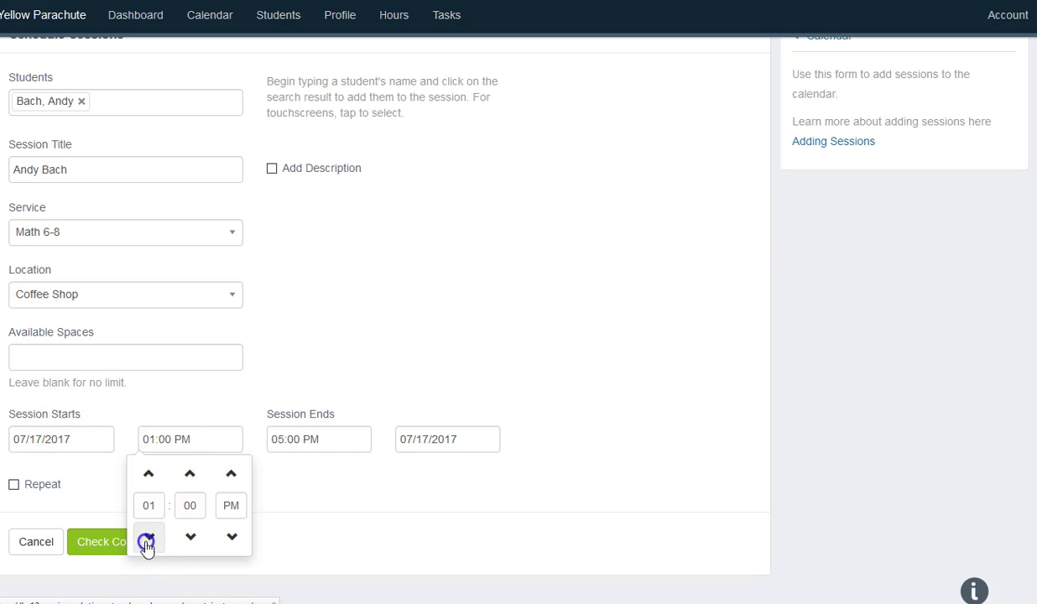
# Step: Set the session's end time to 11:00 AM
pyautogui.click(289, 428)
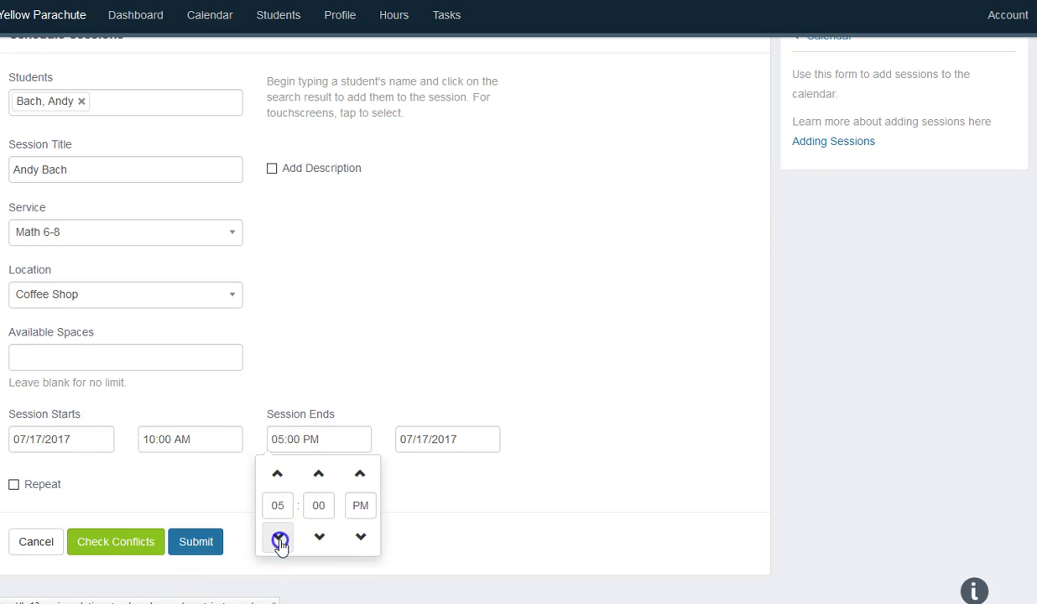
pyautogui.click(278, 538)
pyautogui.click(277, 538)
pyautogui.click(278, 473)
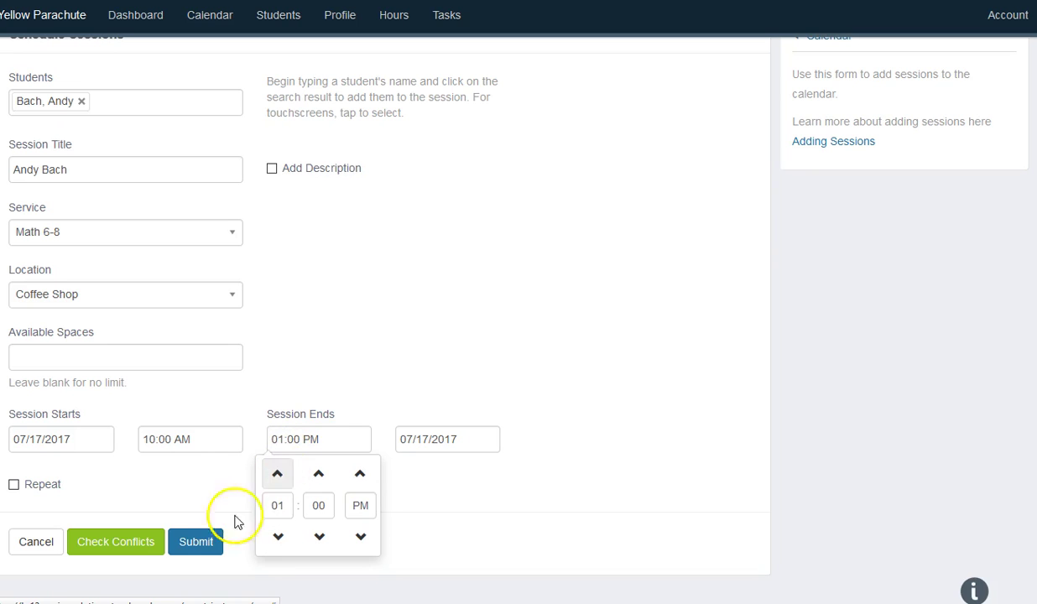
pyautogui.click(277, 537)
pyautogui.click(278, 537)
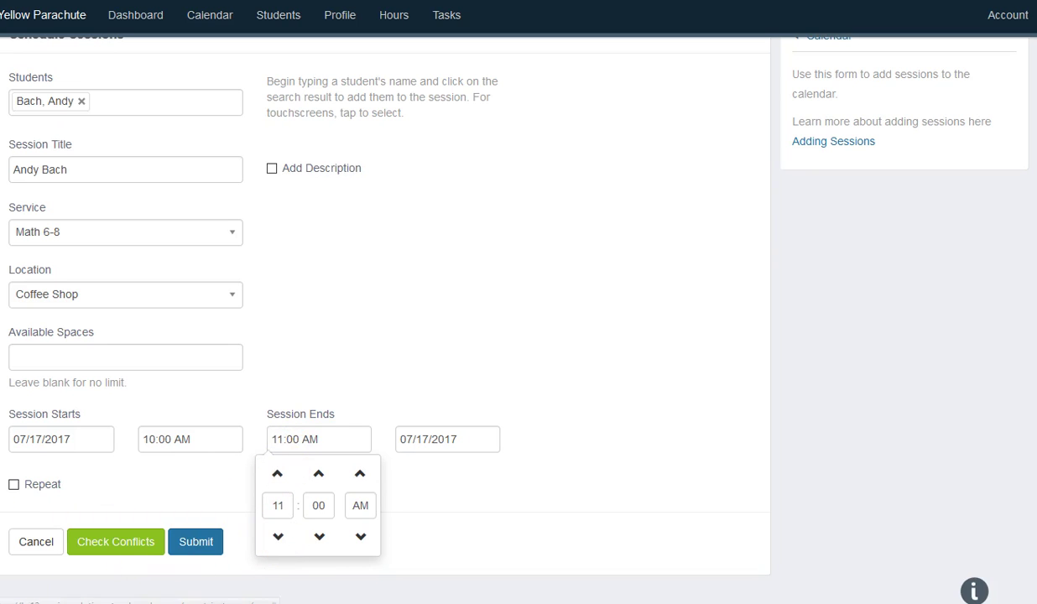
pyautogui.click(158, 486)
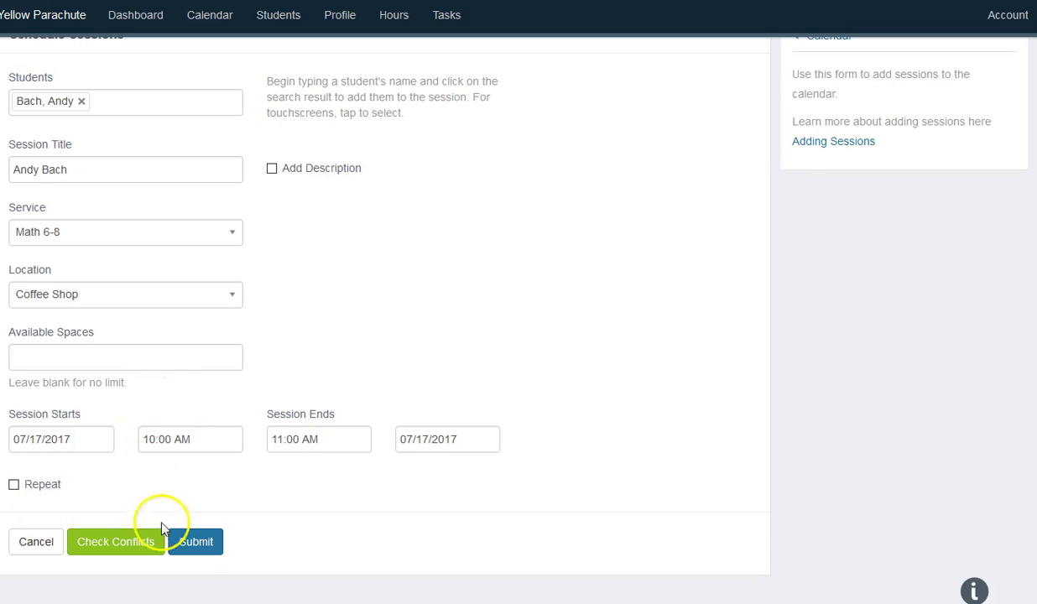
# Step: Submit the one-time session without repetition and check the July 2017 calendar for it
pyautogui.scroll(1, 204, 537)
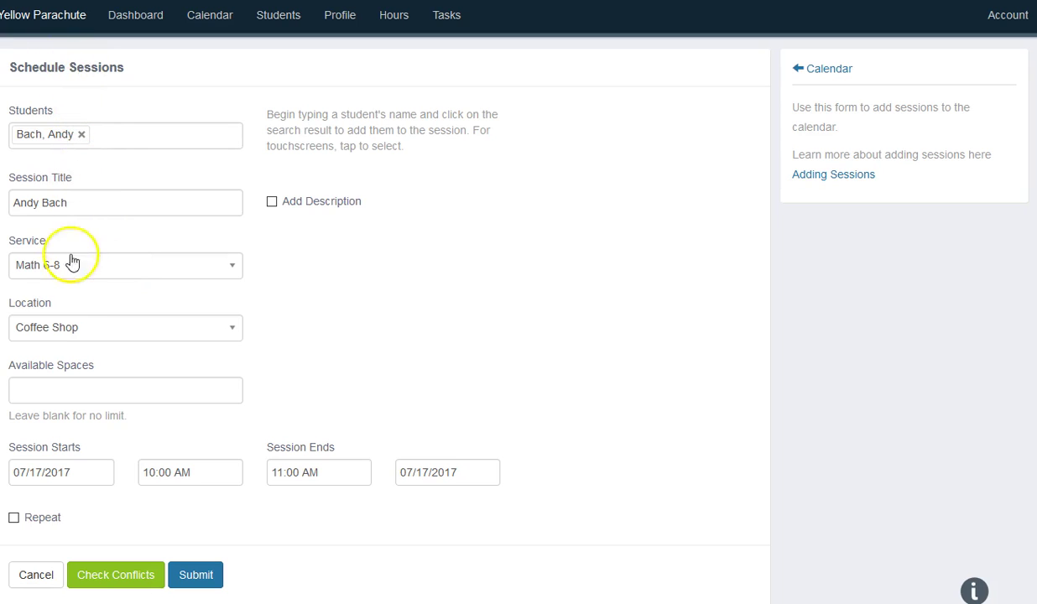
pyautogui.click(206, 578)
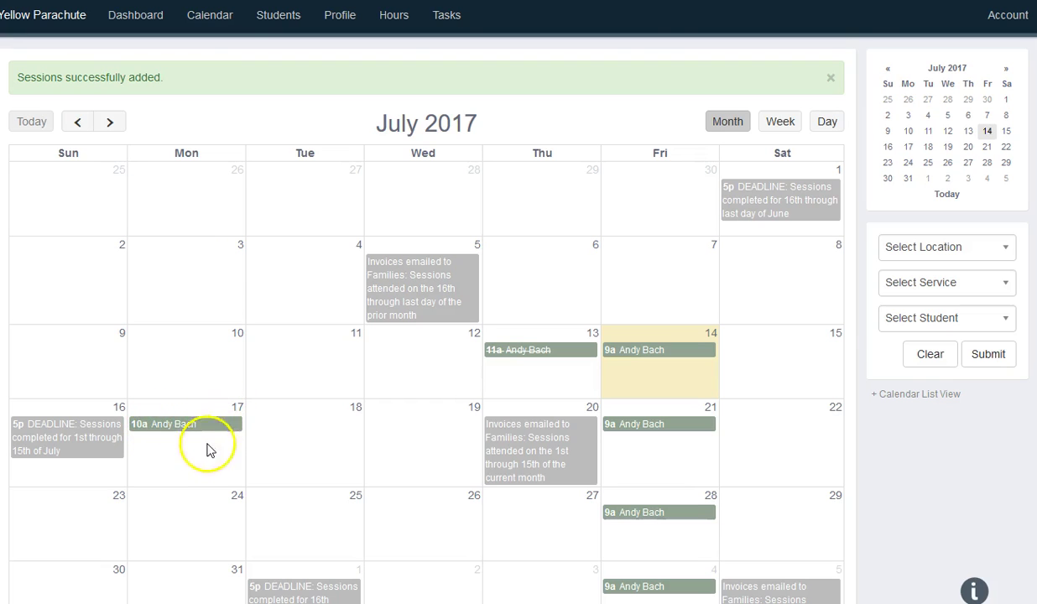
pyautogui.scroll(-2, 200, 459)
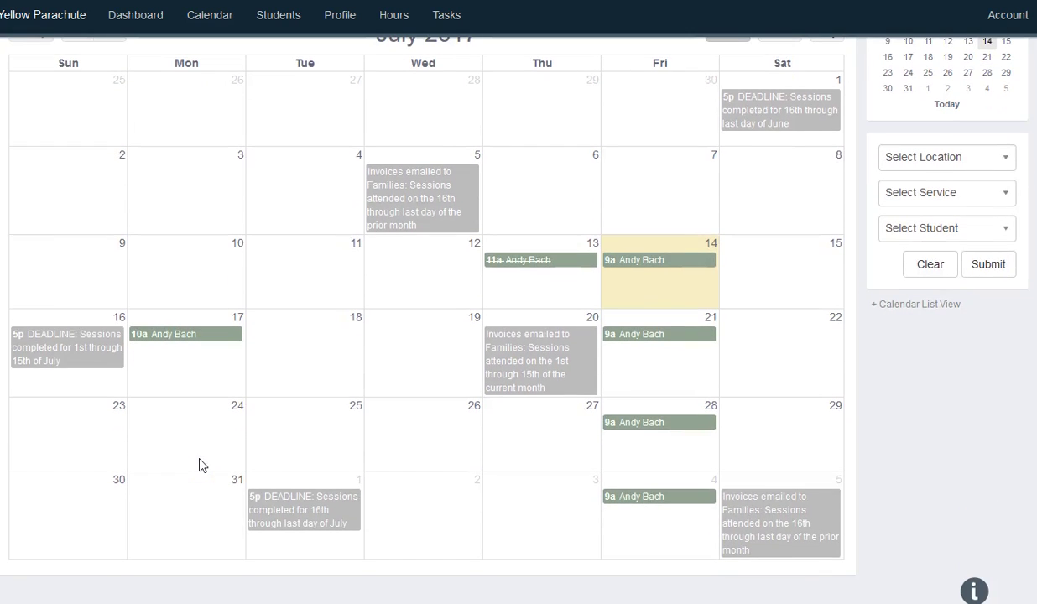
pyautogui.click(194, 452)
# Step: Delete the July 14 session at 9:00 AM together with all its future repeating sessions
pyautogui.click(635, 266)
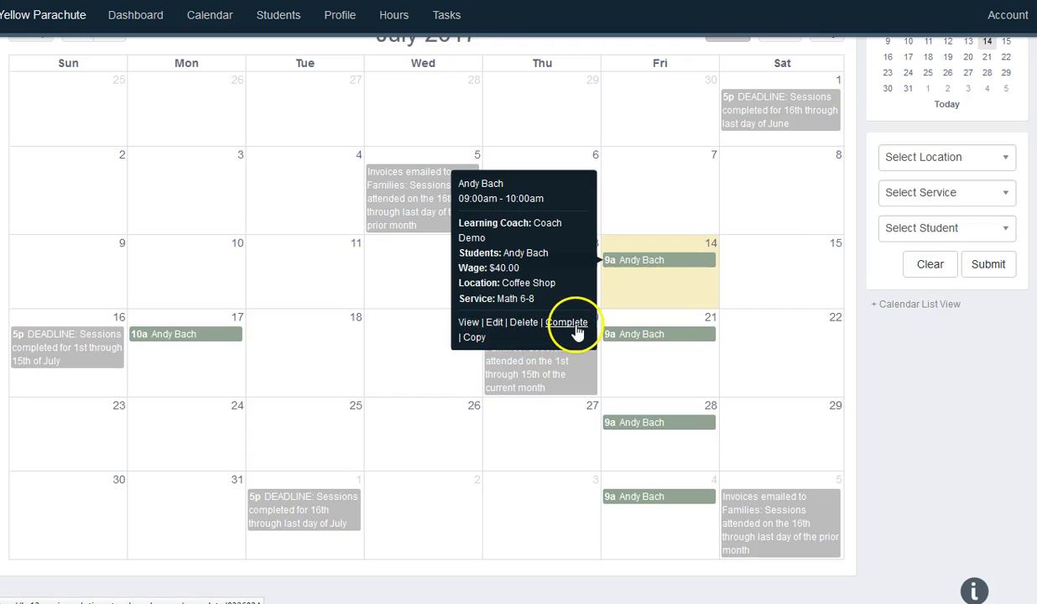
pyautogui.click(523, 323)
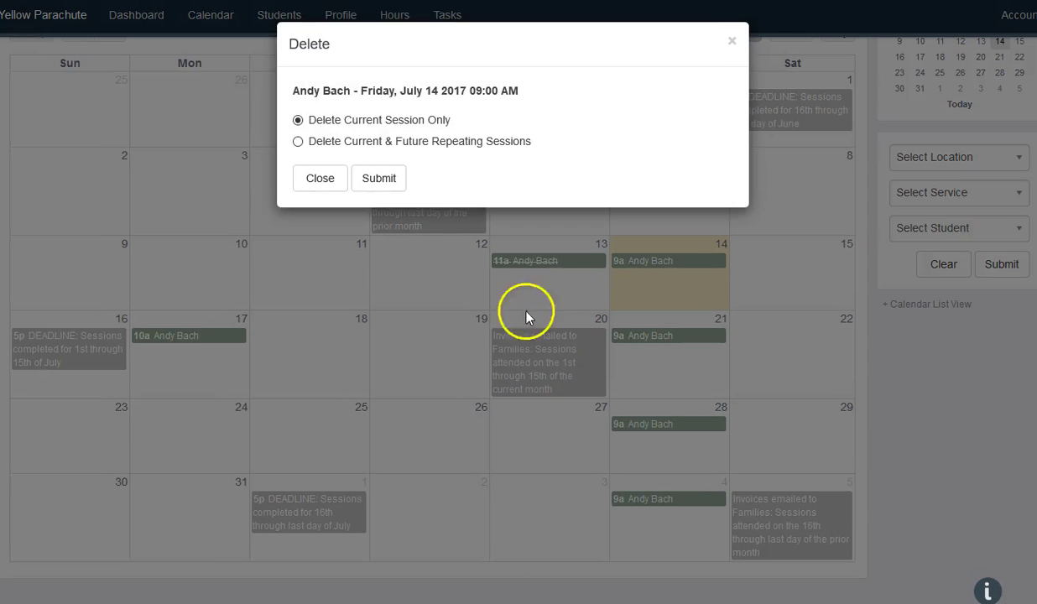
pyautogui.click(460, 139)
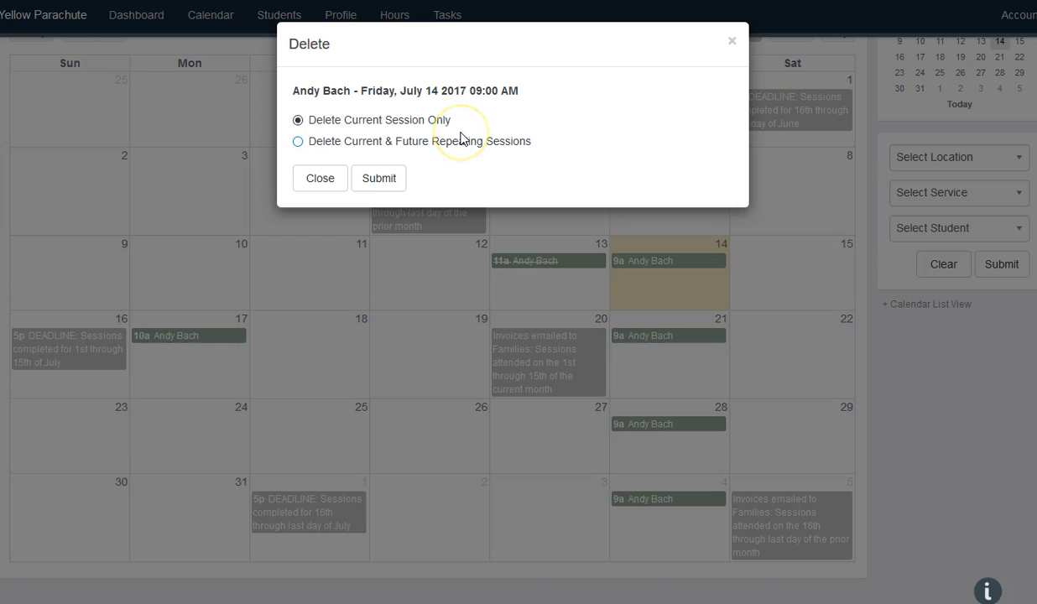
pyautogui.click(298, 141)
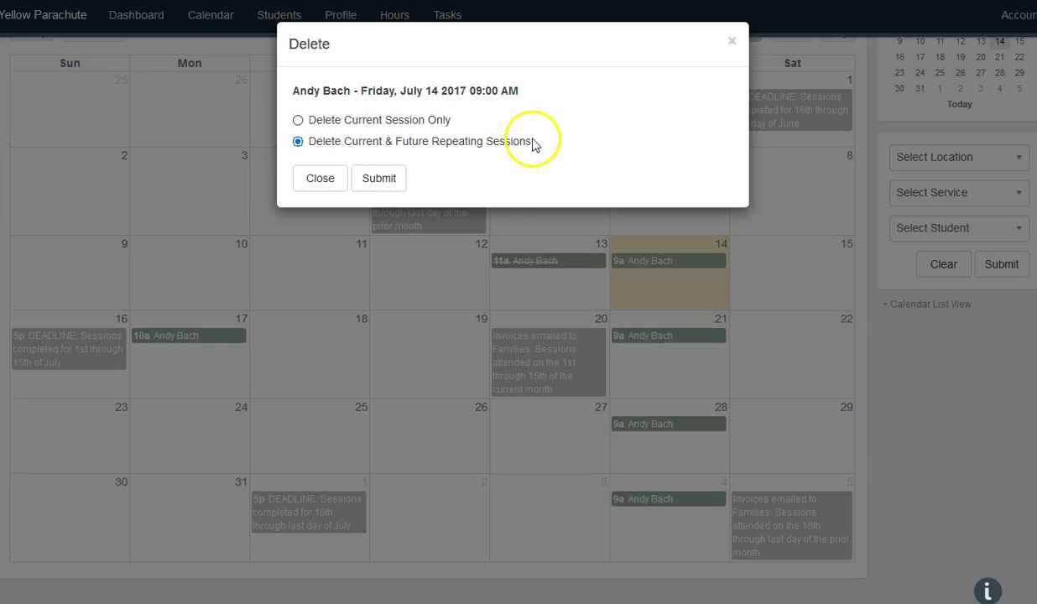
pyautogui.click(376, 181)
pyautogui.click(394, 172)
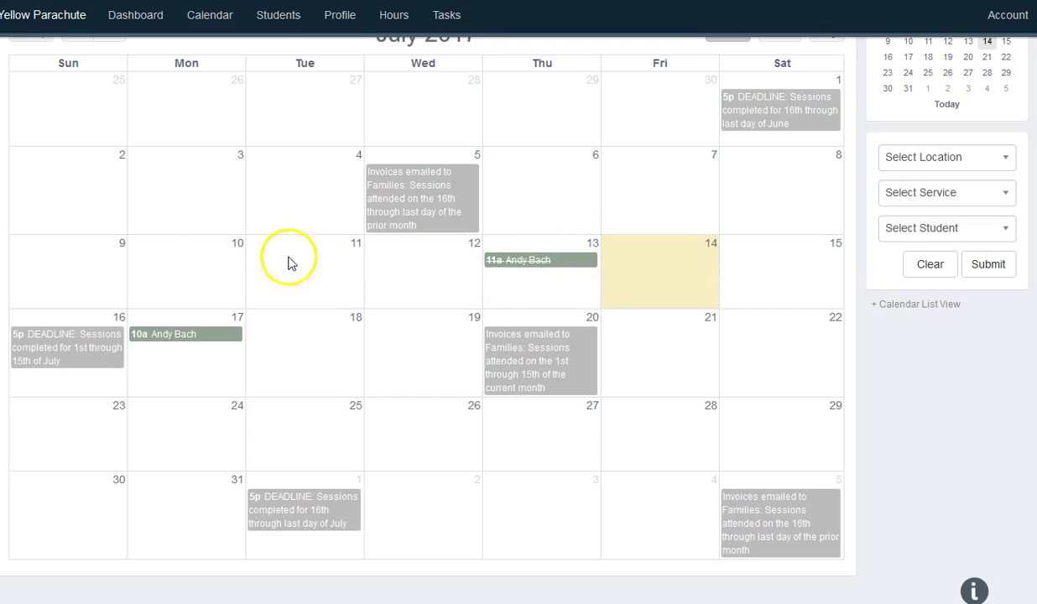
# Step: Open the completion form for the July 17 session at 10:00 AM and go to its mileage entry
pyautogui.click(164, 339)
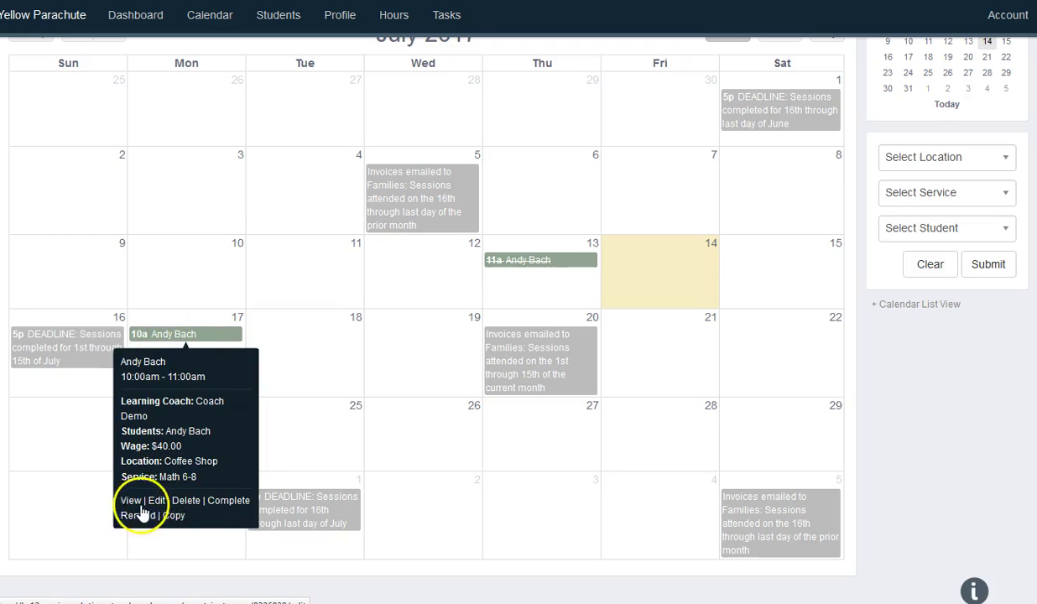
pyautogui.click(228, 502)
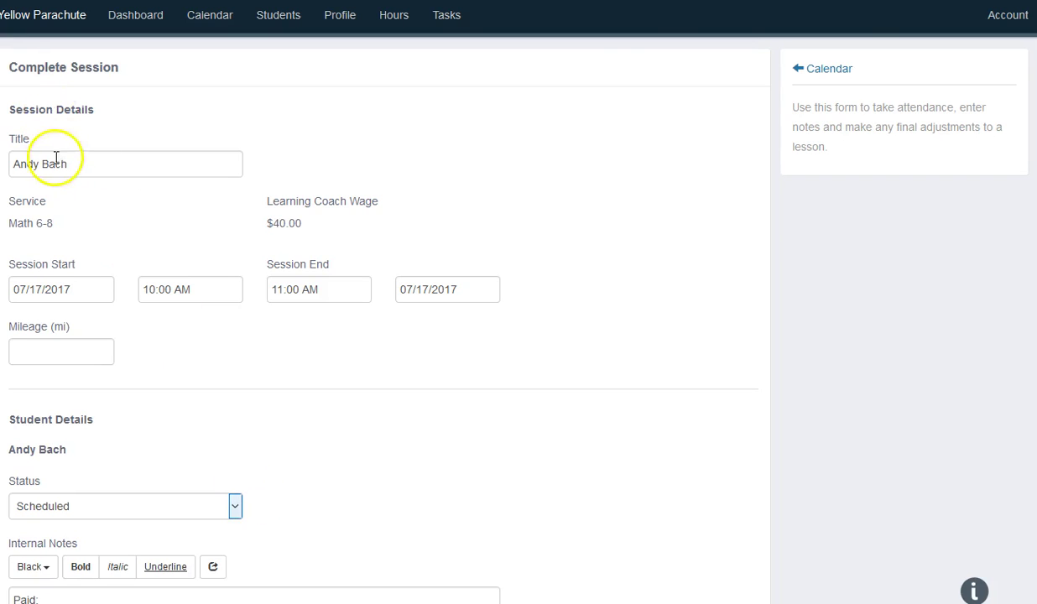
pyautogui.scroll(-1, 21, 169)
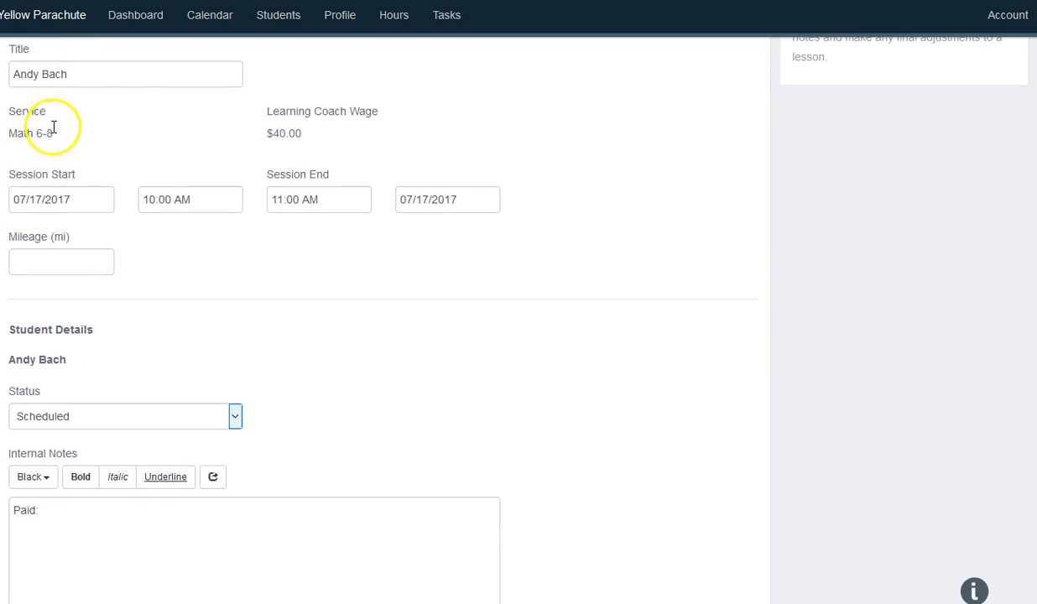
pyautogui.click(45, 266)
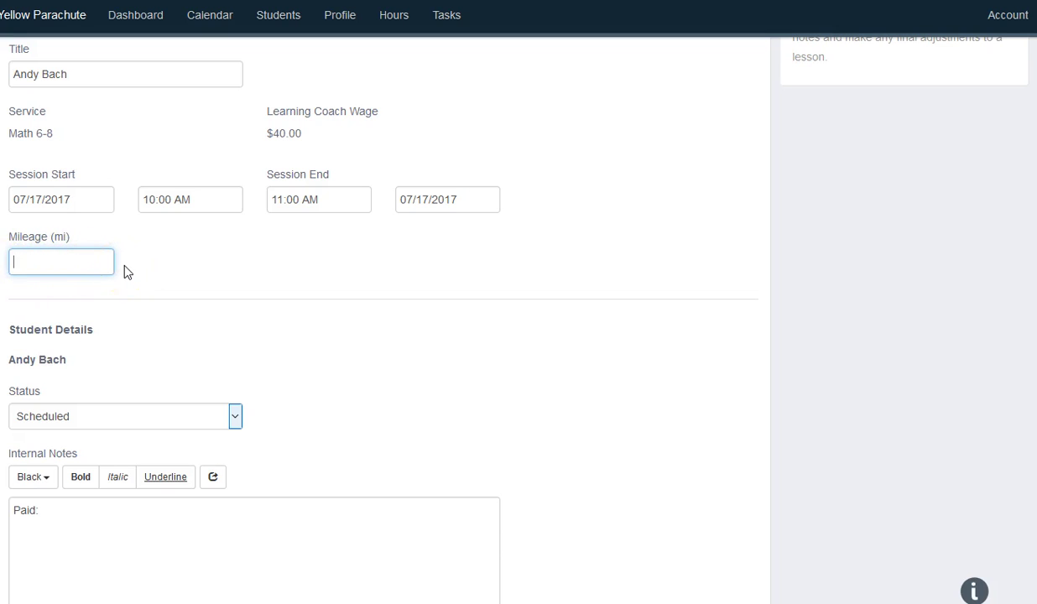
# Step: Review the attendance status options and set the student's status to Attended
pyautogui.scroll(-3, 124, 270)
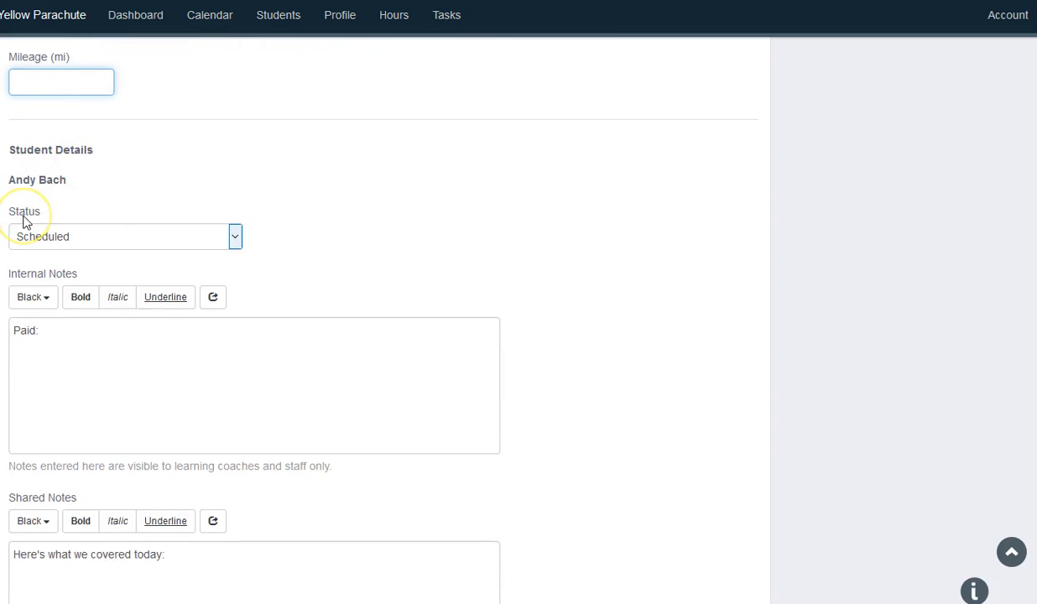
pyautogui.click(36, 243)
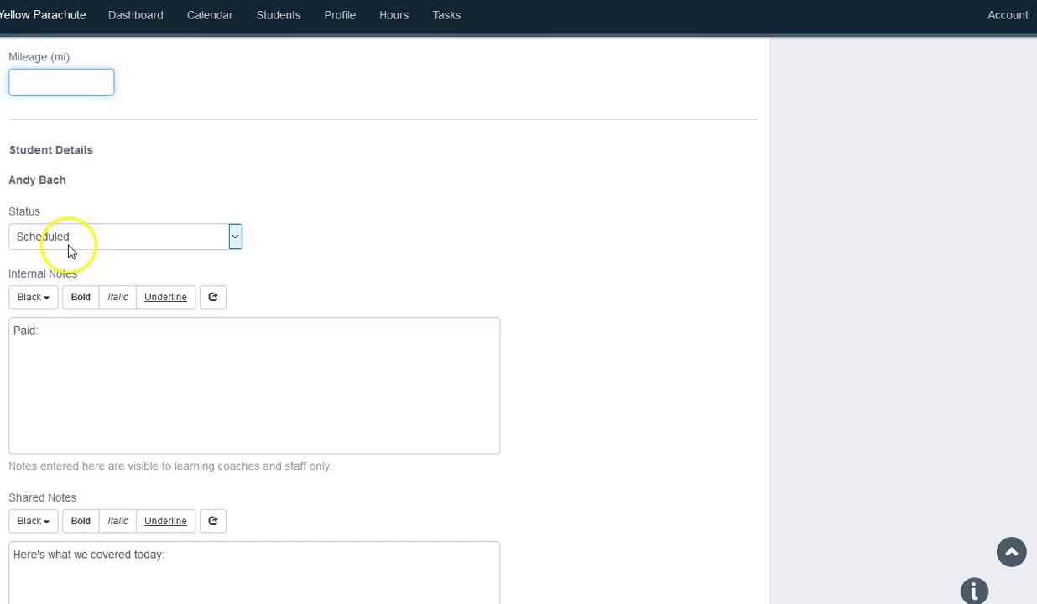
pyautogui.click(236, 239)
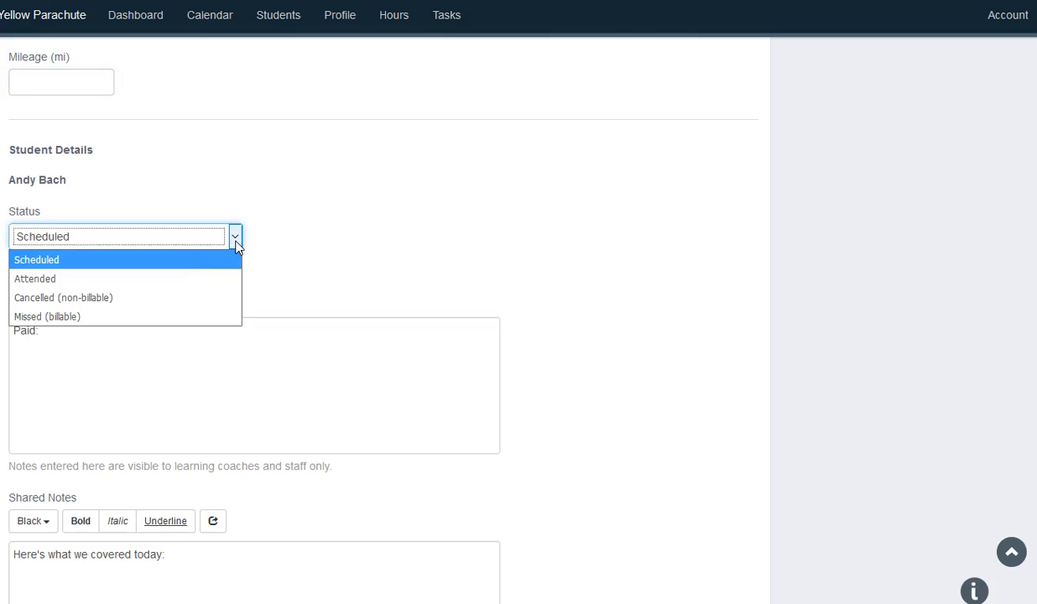
pyautogui.moveTo(235, 243); pyautogui.dragTo(39, 281)
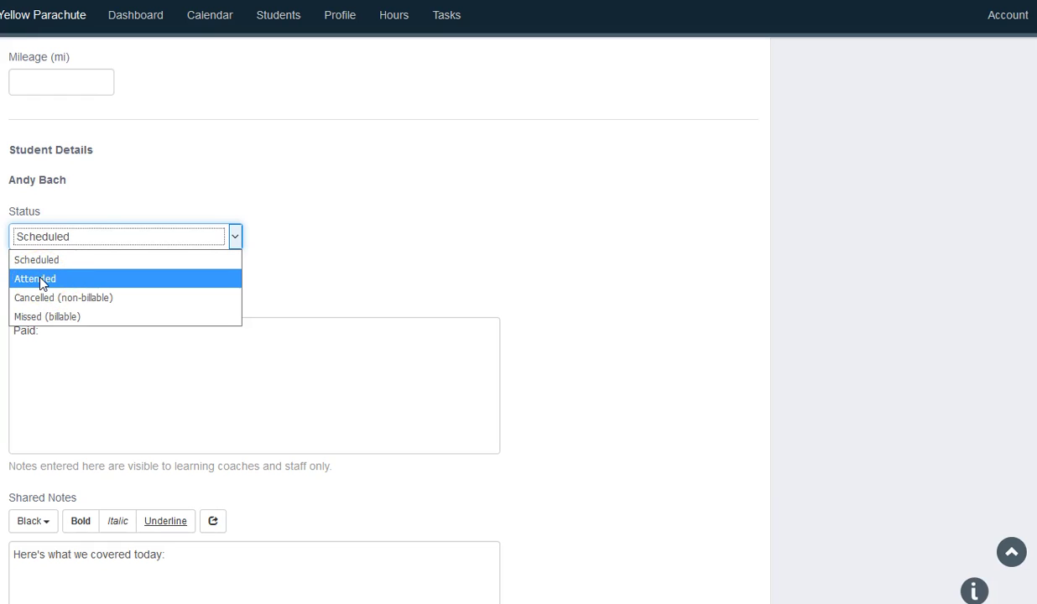
pyautogui.moveTo(40, 284); pyautogui.dragTo(139, 305)
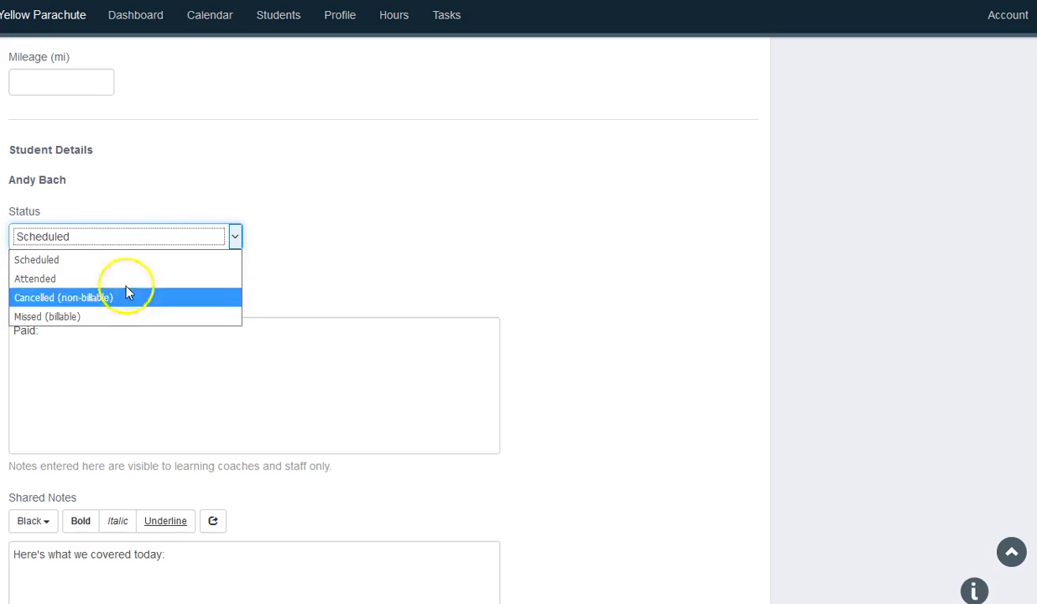
pyautogui.click(31, 280)
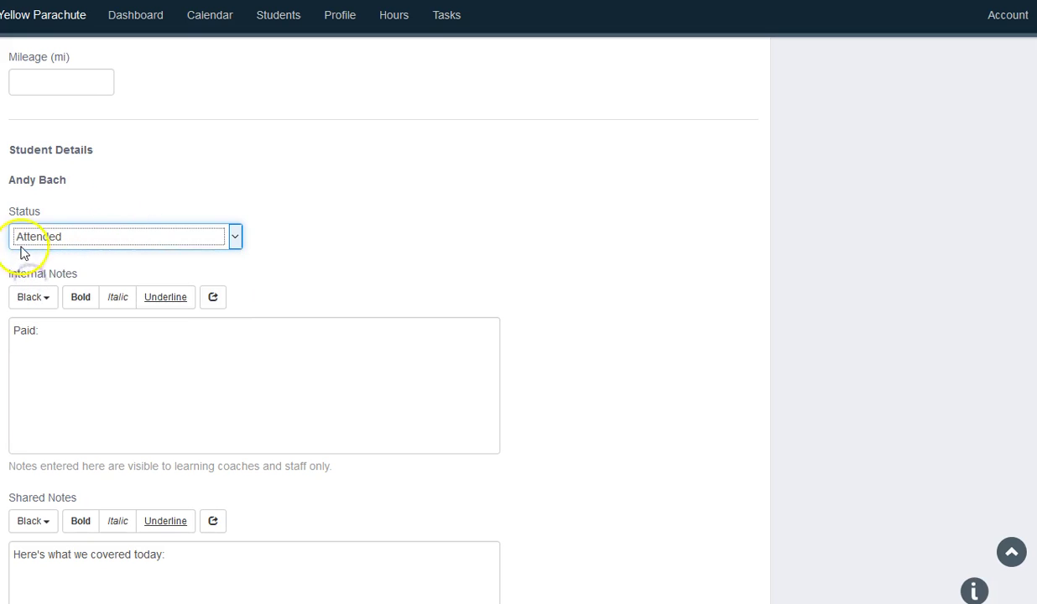
# Step: Review the prefilled internal notes and shared notes for the student in the completion form
pyautogui.click(57, 340)
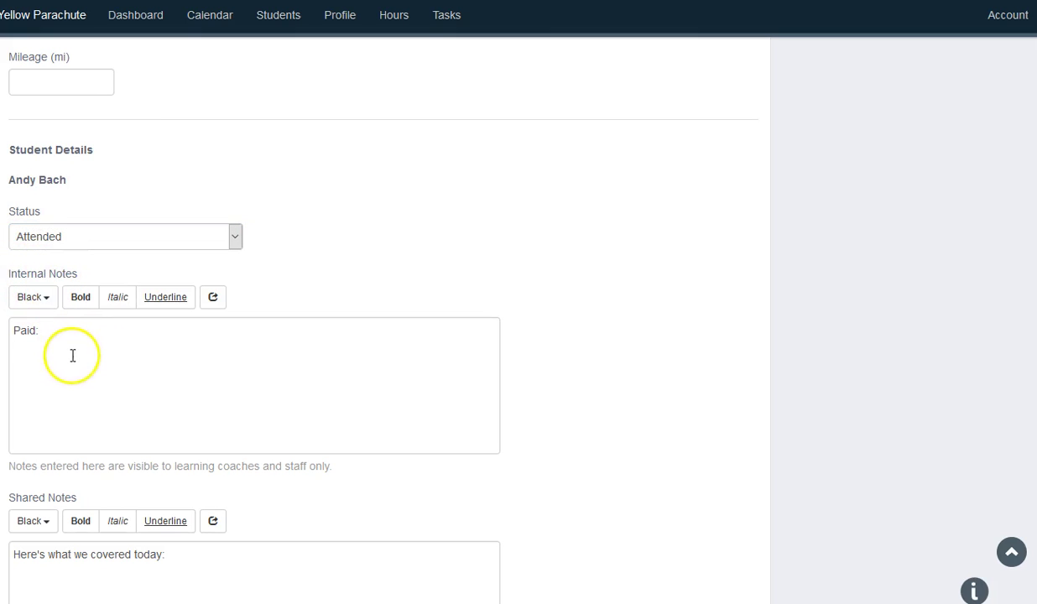
pyautogui.scroll(-5, 95, 339)
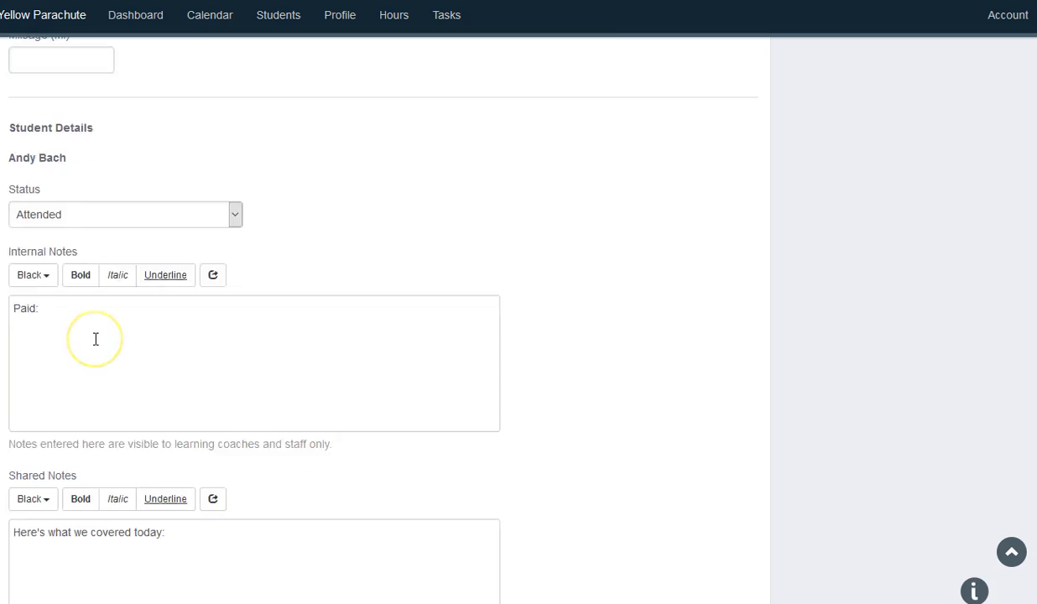
pyautogui.click(79, 176)
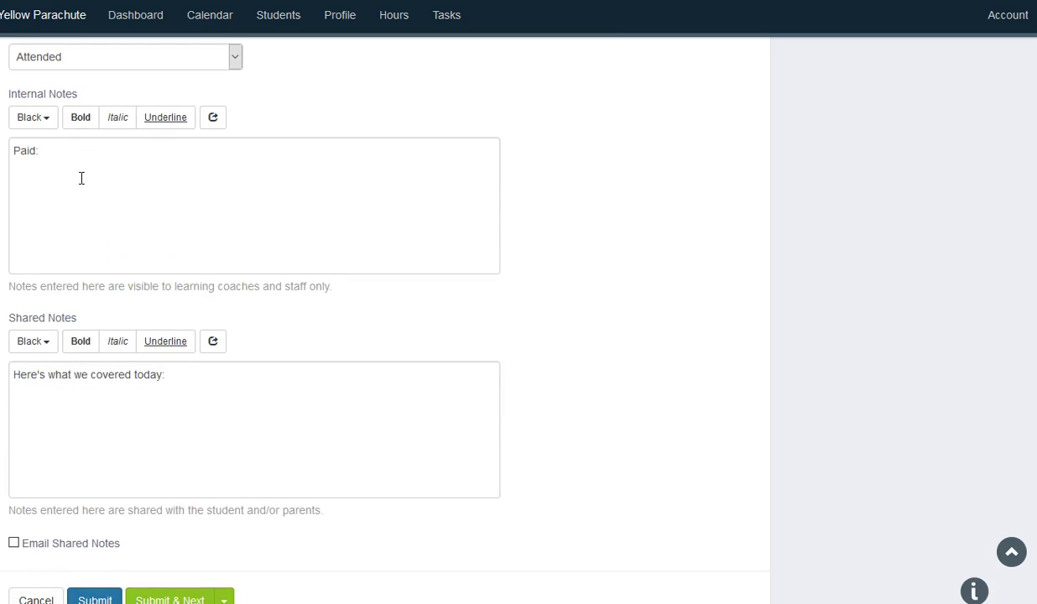
pyautogui.click(86, 180)
pyautogui.scroll(-1, 86, 183)
pyautogui.click(79, 348)
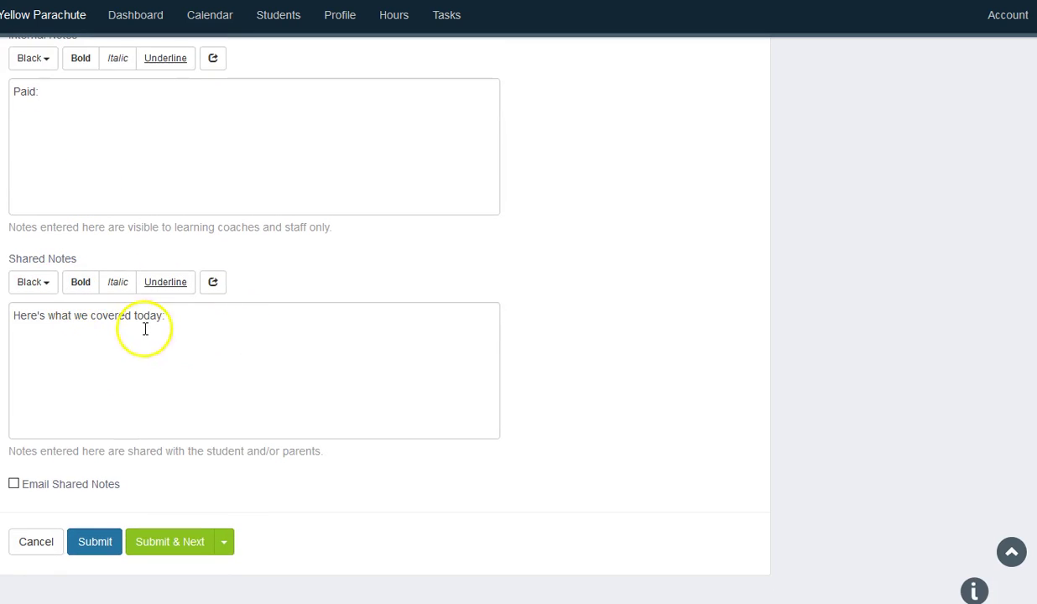
pyautogui.click(183, 348)
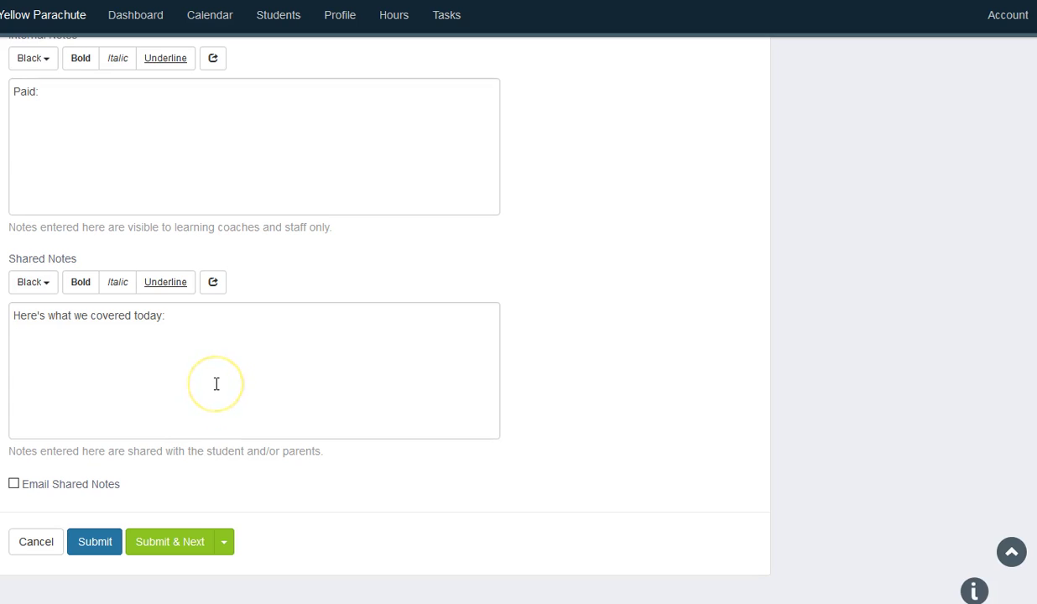
# Step: Enable emailing of the shared notes and place the cursor after "Here's what we covered today:" in the shared notes
pyautogui.click(15, 484)
pyautogui.click(191, 330)
pyautogui.click(204, 342)
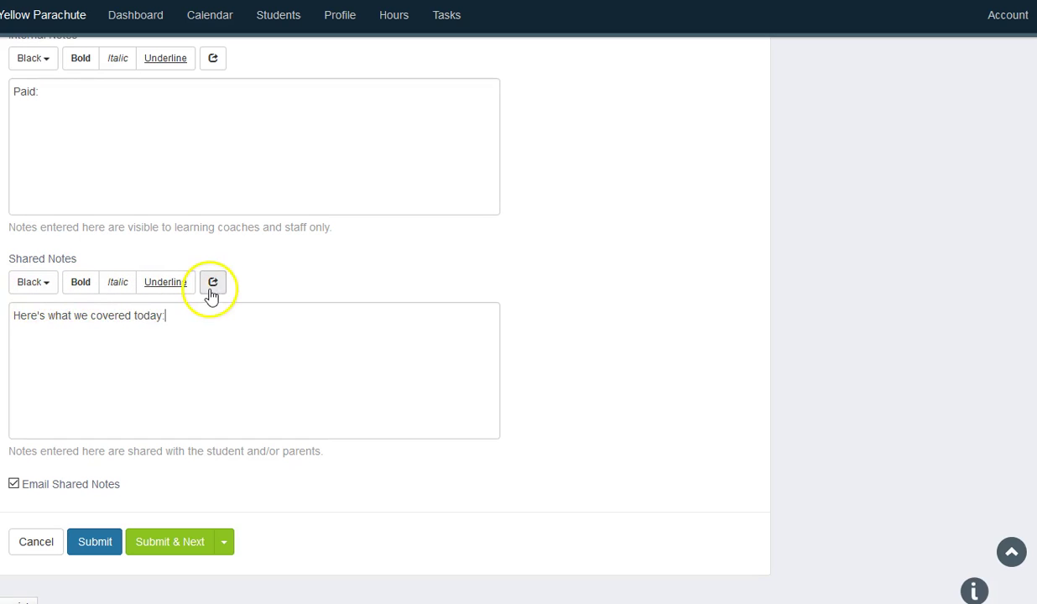
# Step: Recheck the session times and attendance status, and submit the completion form for the July 17 session
pyautogui.scroll(3, 173, 421)
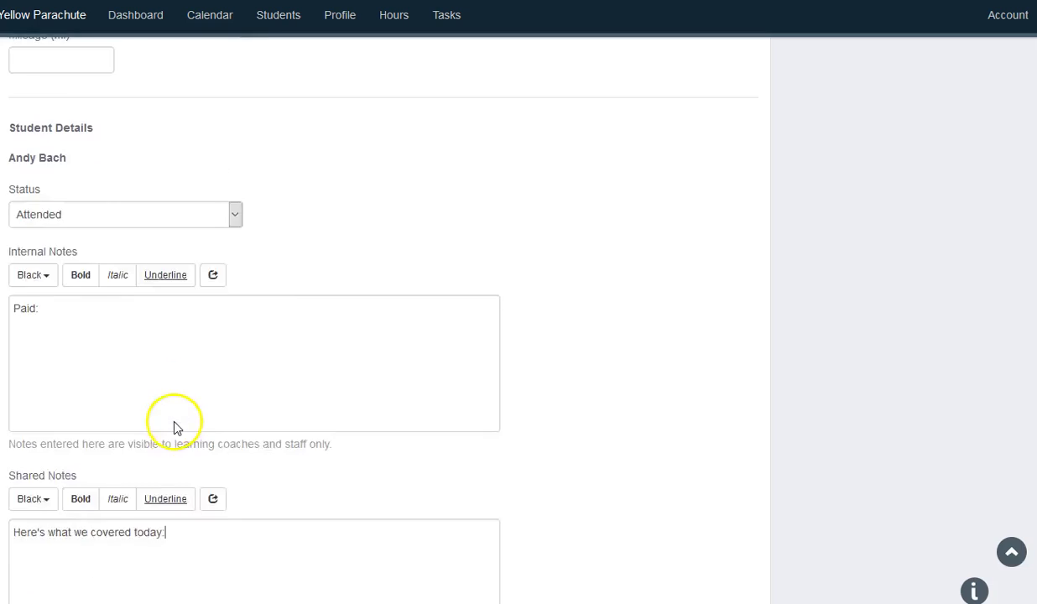
pyautogui.scroll(2, 174, 426)
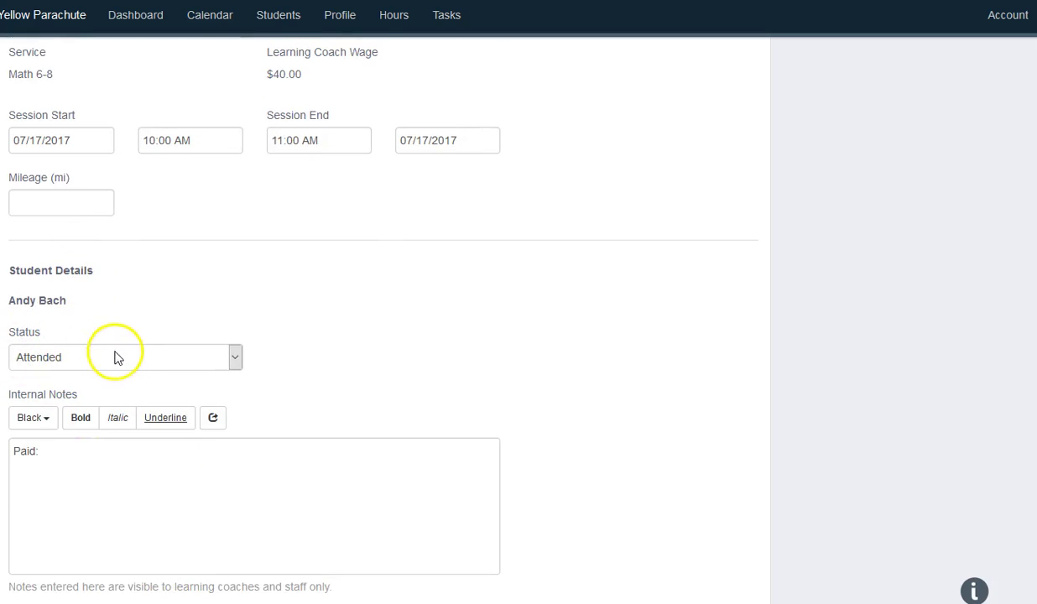
pyautogui.scroll(2, 122, 356)
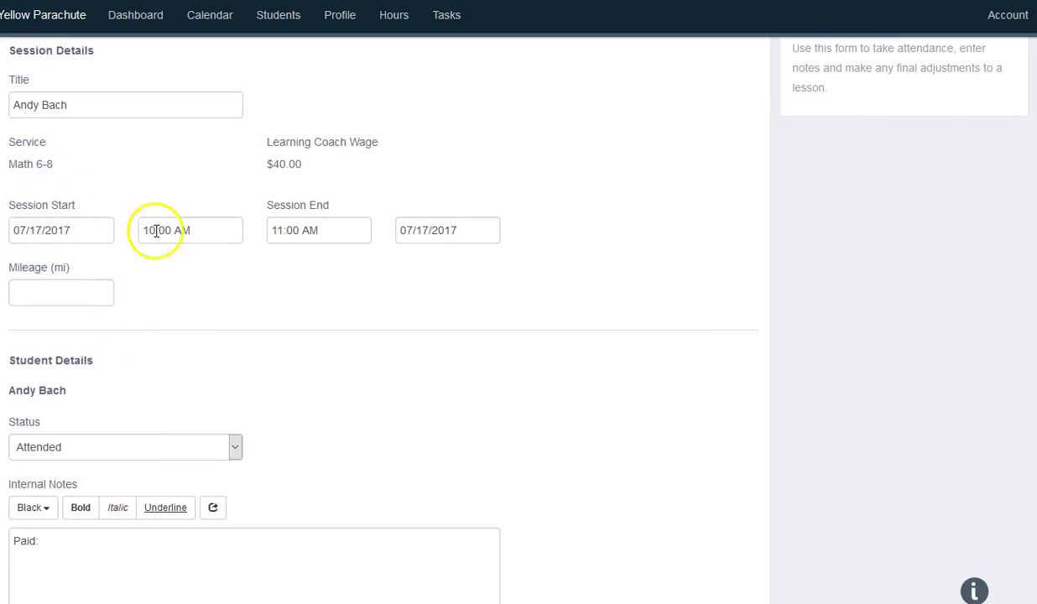
pyautogui.scroll(-5, 399, 369)
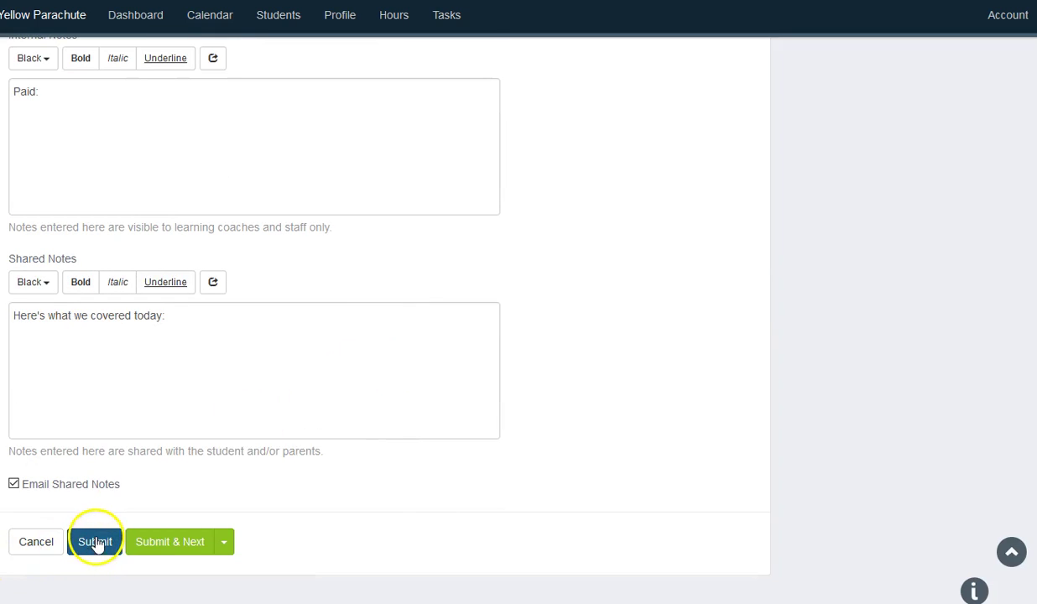
pyautogui.click(190, 550)
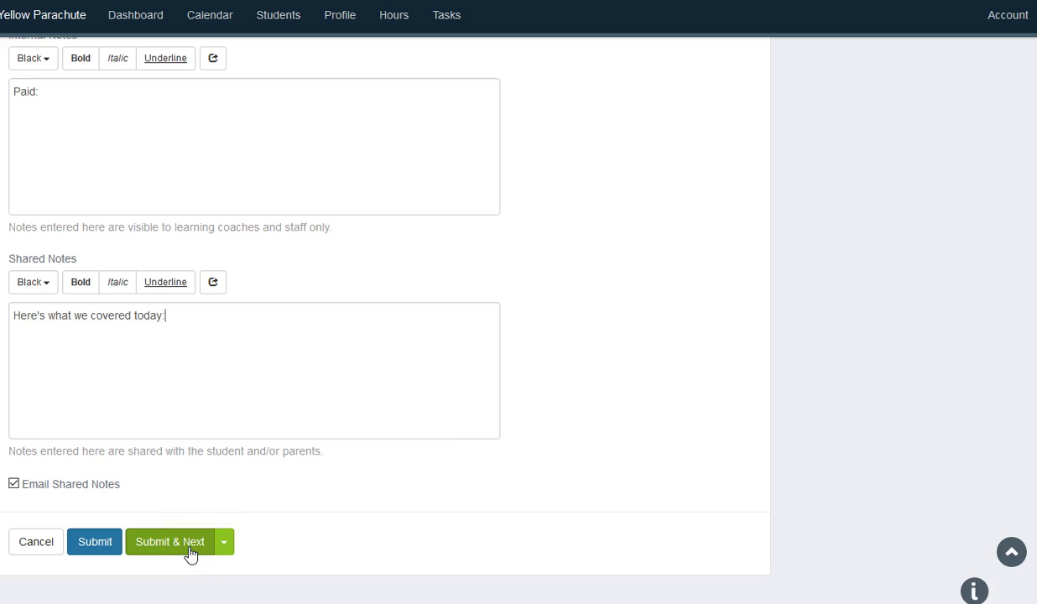
pyautogui.click(137, 549)
pyautogui.click(95, 545)
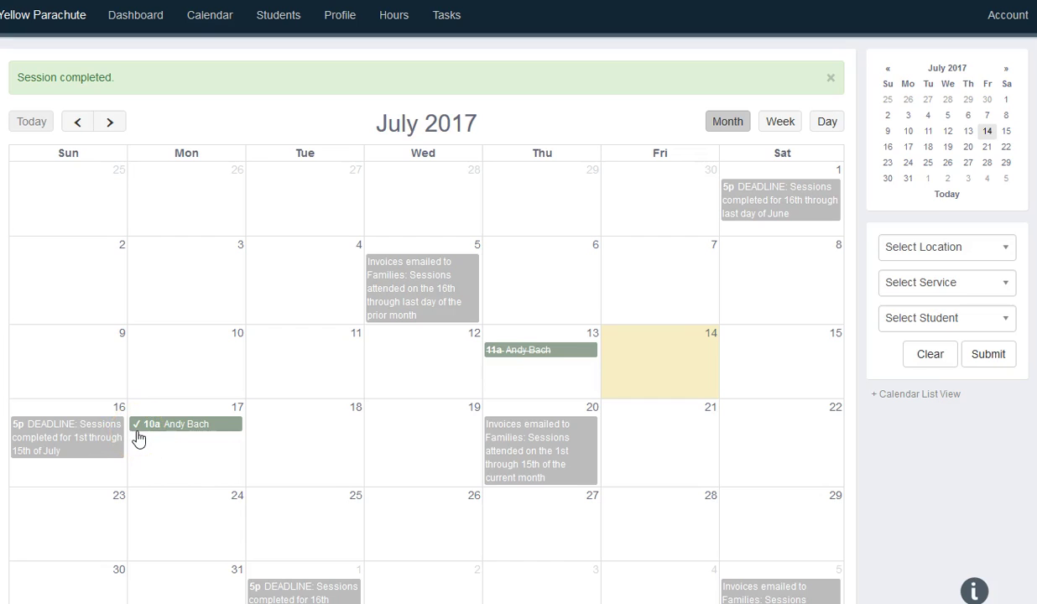
# Step: Check the July 17 session at 10:00 AM and the session completion deadlines on the July 2017 calendar
pyautogui.click(143, 461)
pyautogui.click(144, 465)
pyautogui.click(186, 430)
pyautogui.scroll(-2, 35, 483)
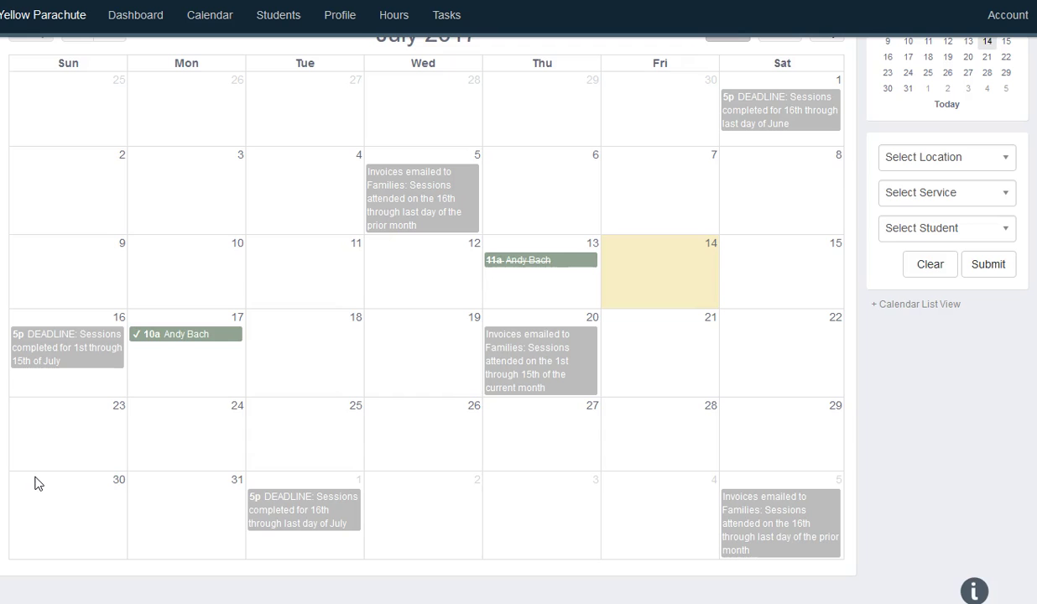